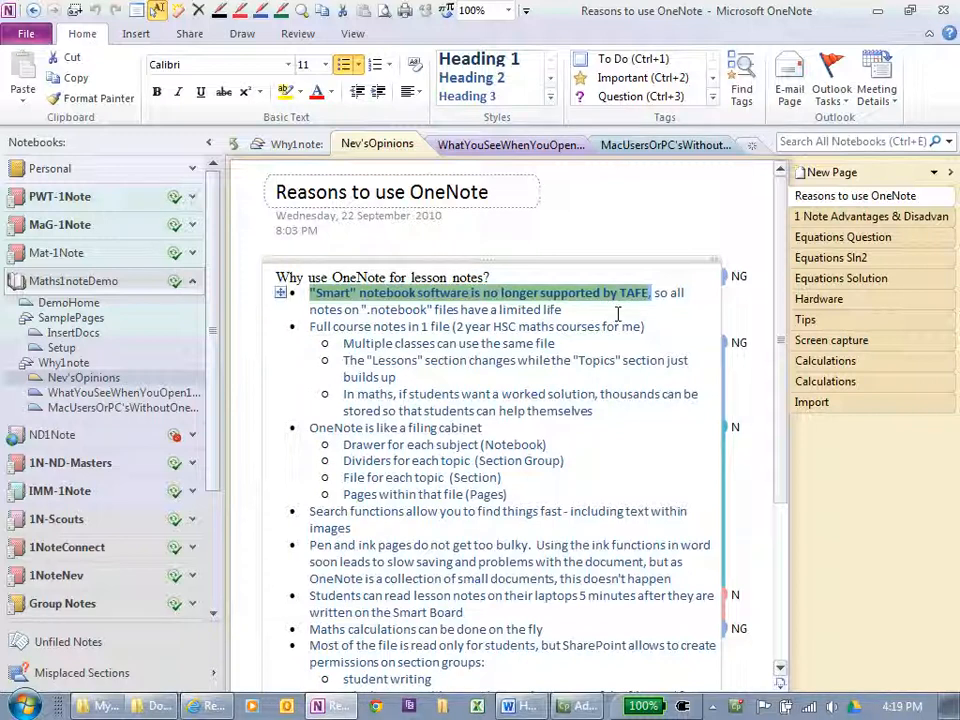
pyautogui.click(617, 314)
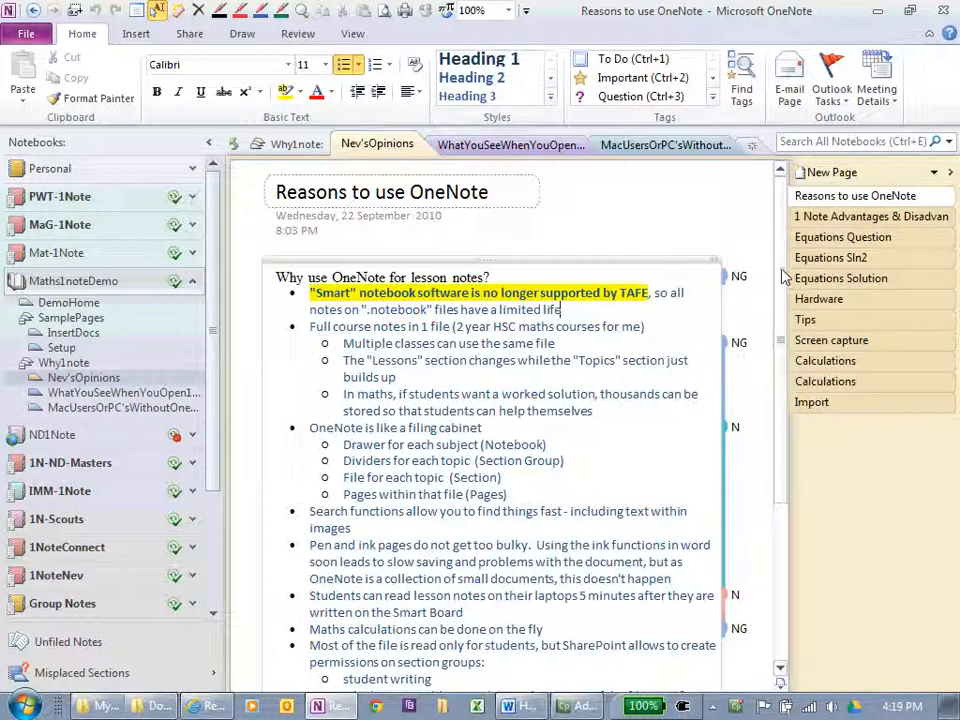
pyautogui.scroll(-3, 800, 300)
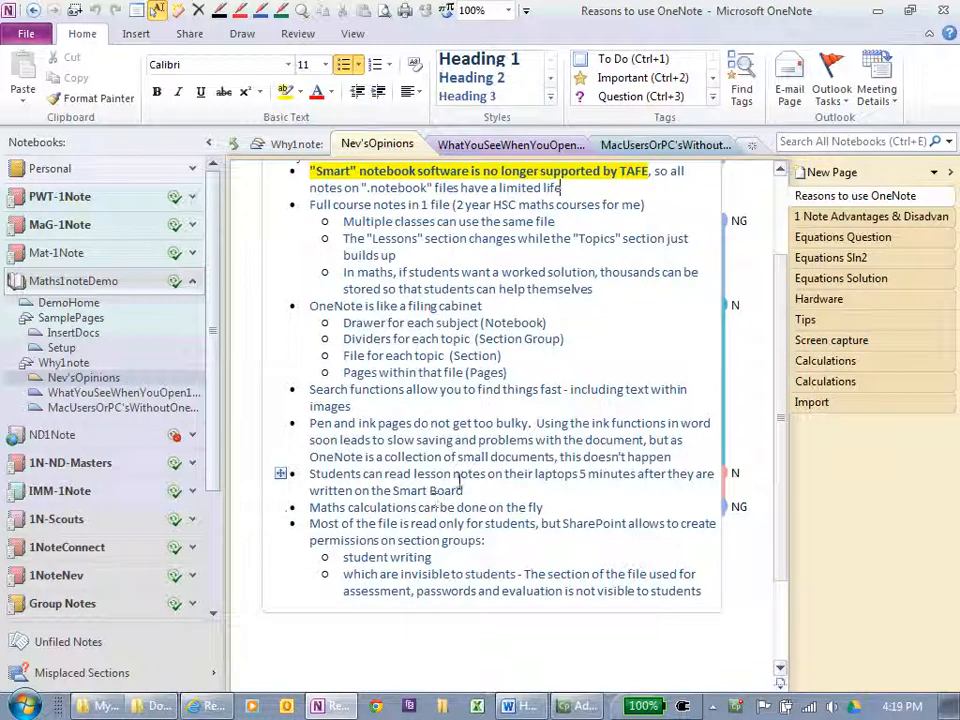
pyautogui.moveTo(700, 591); pyautogui.dragTo(411, 524)
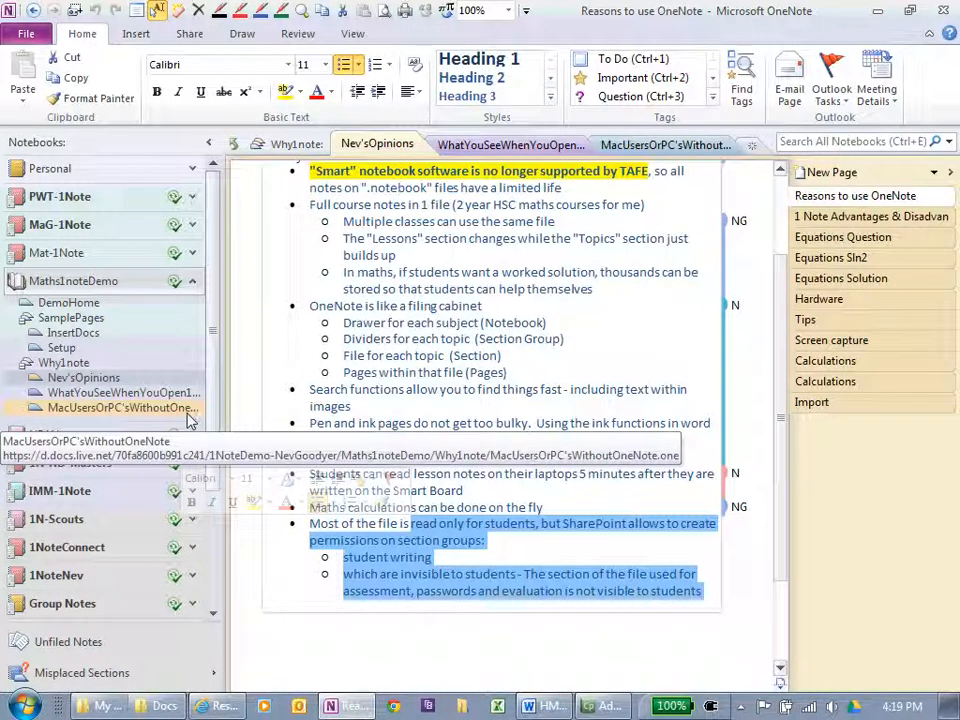
# - Open the InsertDocs section in the SamplePages group and add a new section to that group
pyautogui.click(70, 332)
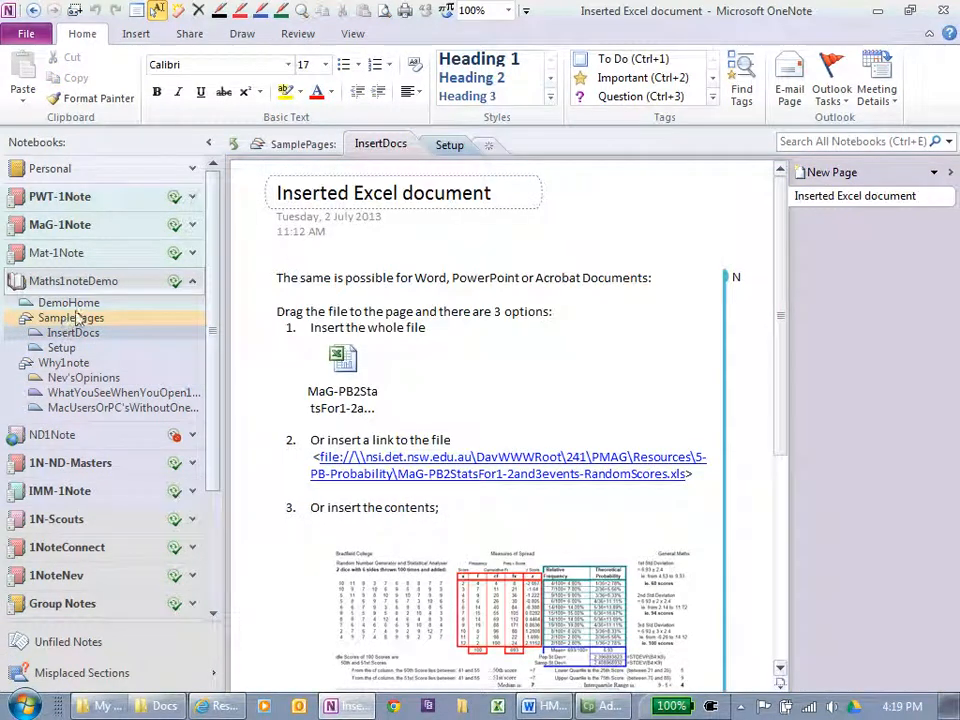
pyautogui.click(488, 146)
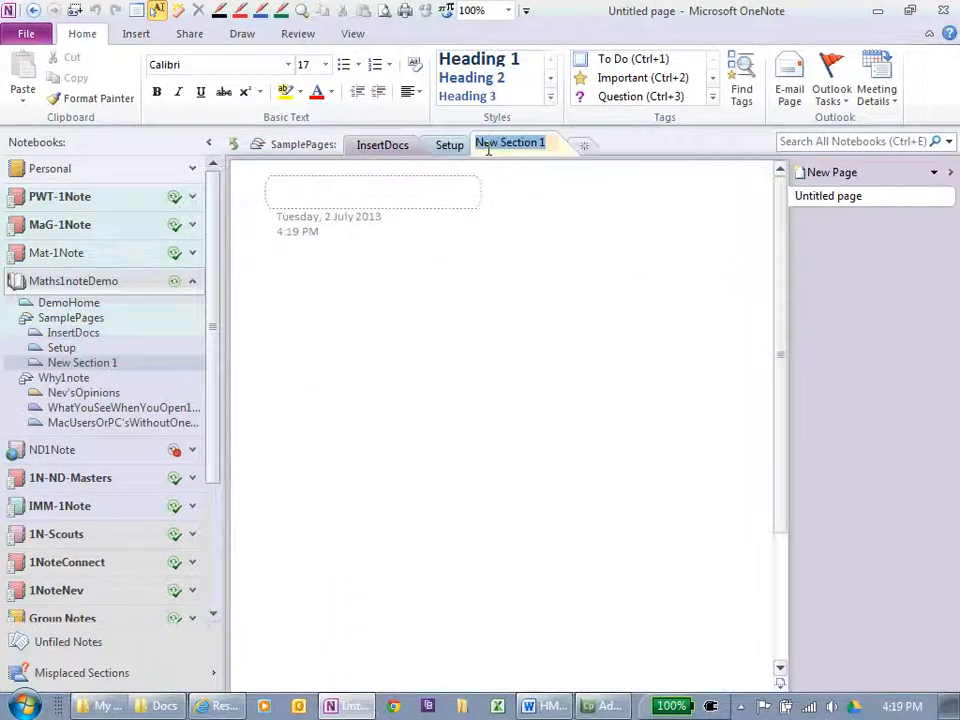
pyautogui.write('Calcula')
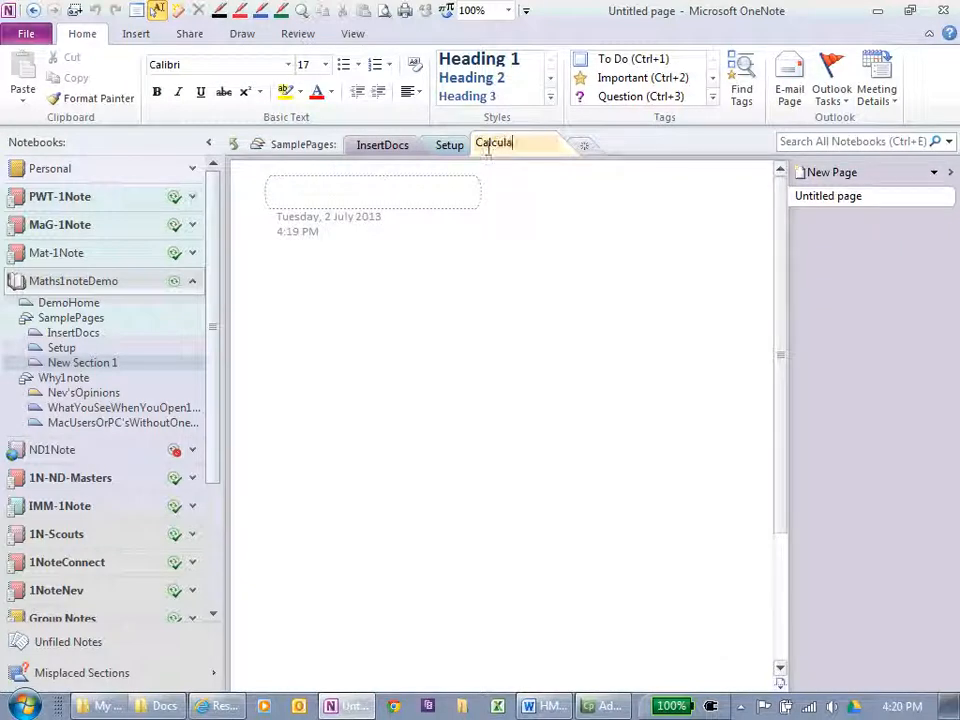
pyautogui.write('tions')
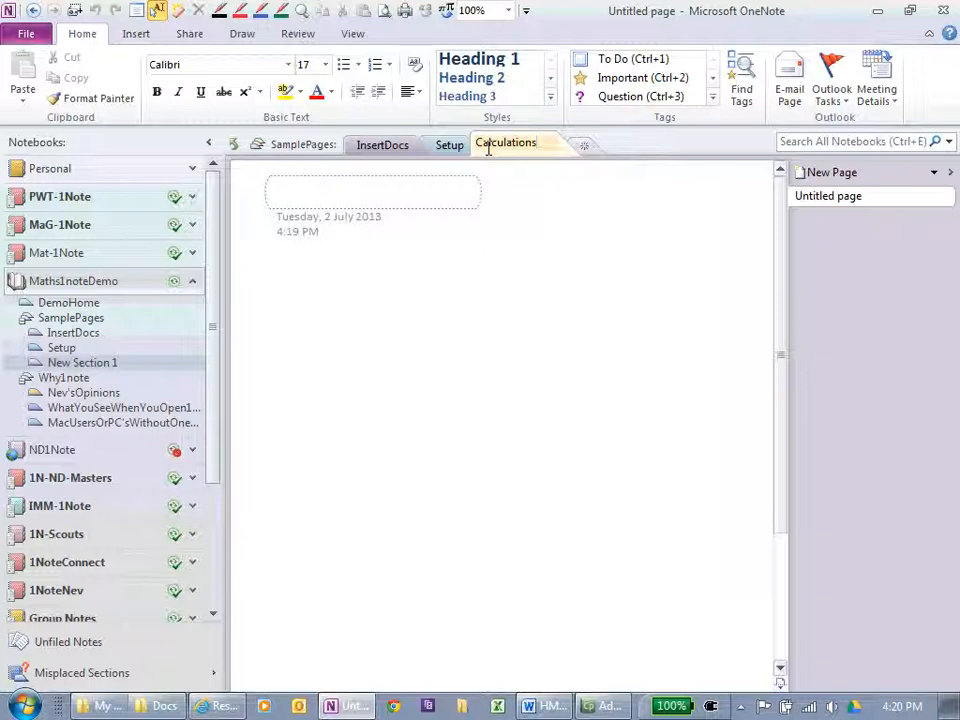
pyautogui.press('Return')
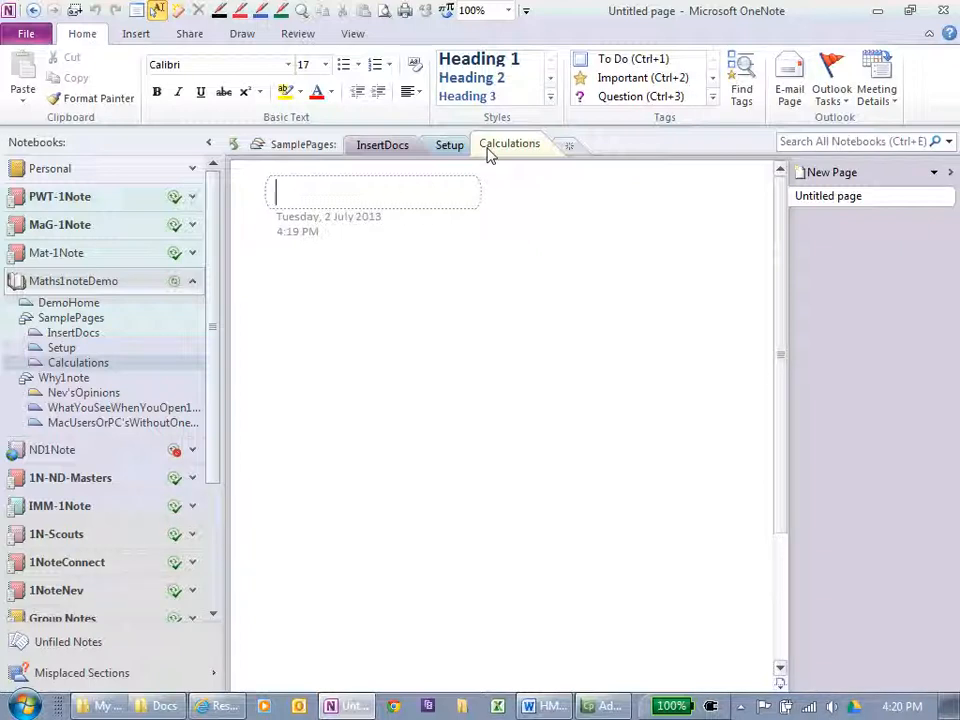
pyautogui.hotkey('ctrl', 'z')
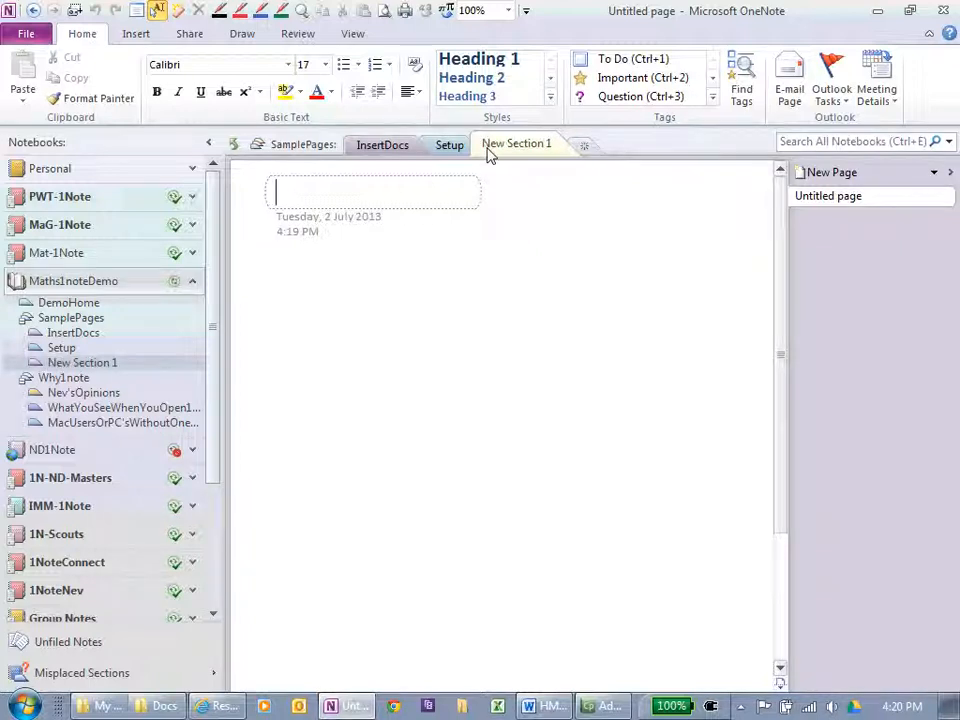
# - Title the new page Calcs and start a note container with blank lines in the page body
pyautogui.write('D')
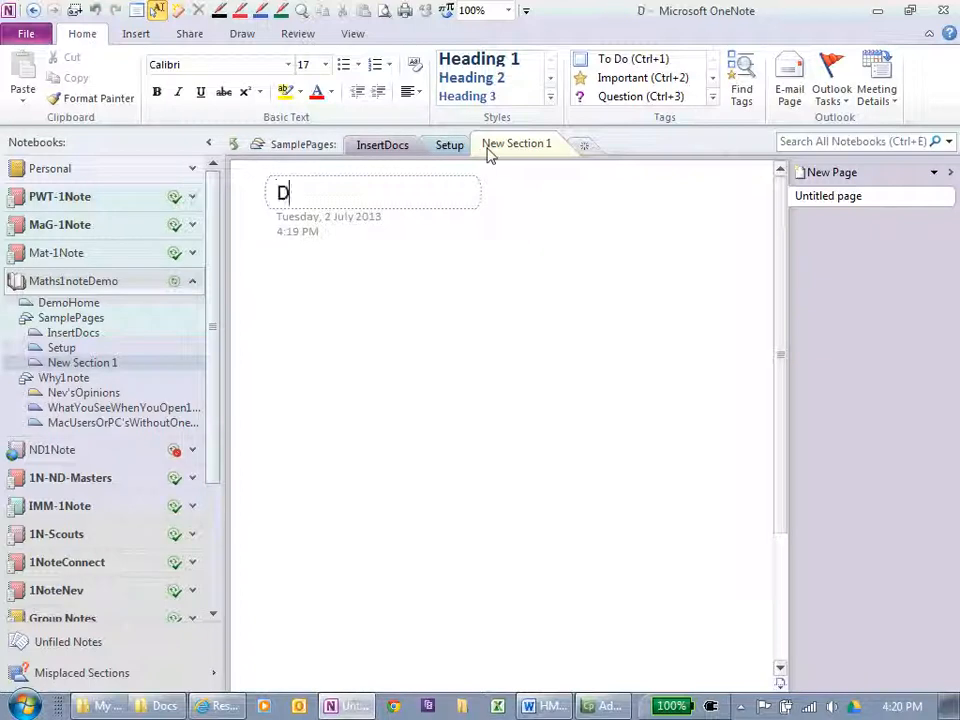
pyautogui.press('BackSpace')
pyautogui.write('Calcs')
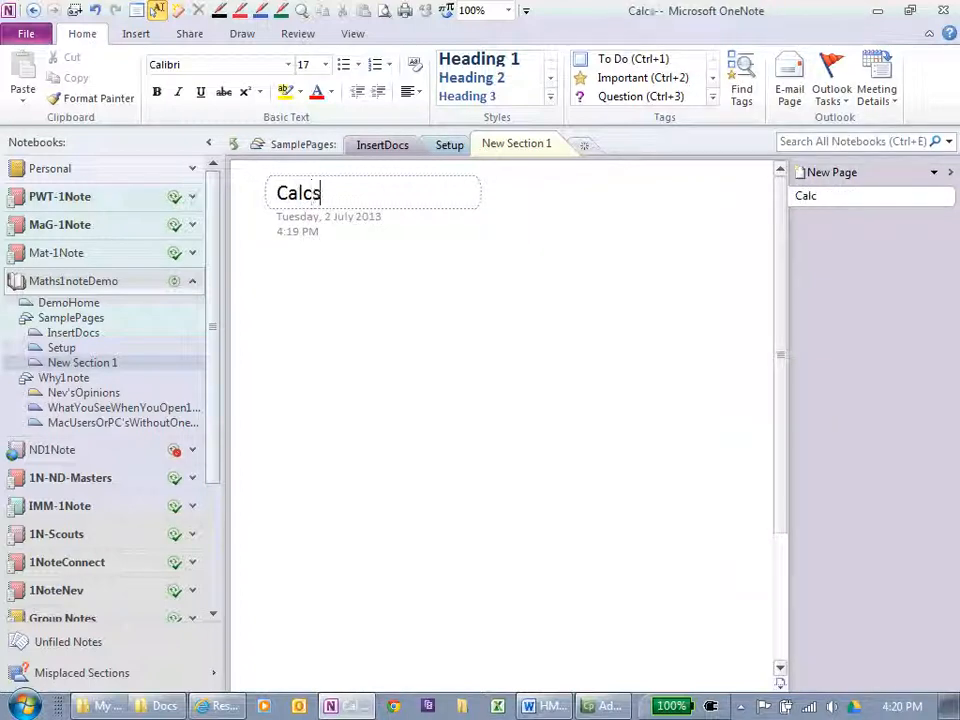
pyautogui.press('Return')
pyautogui.press('Return')
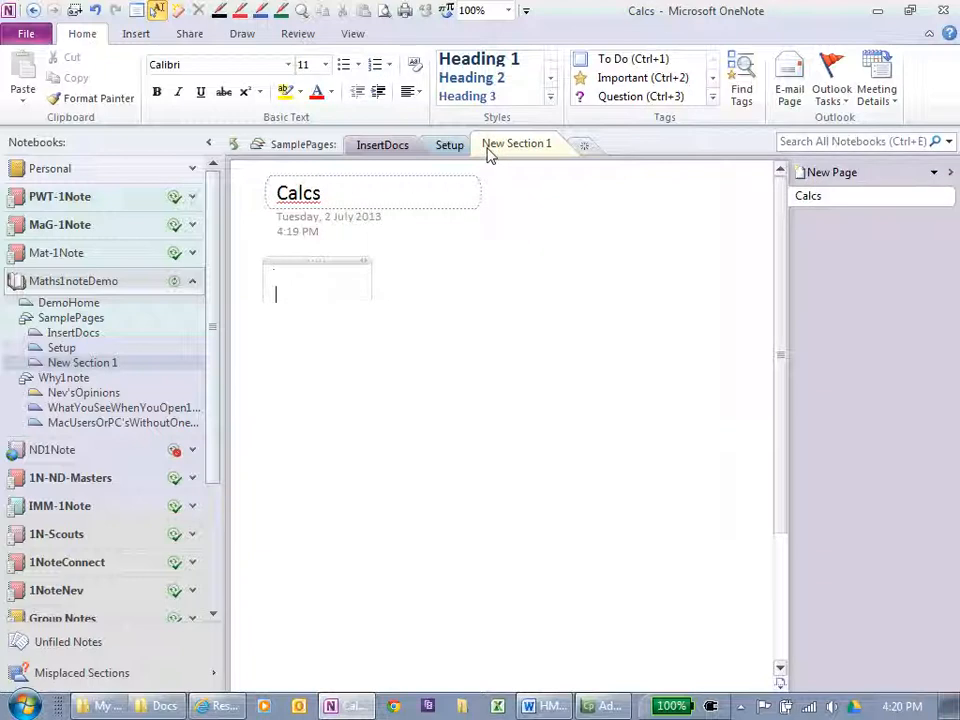
pyautogui.press('Return')
# - Set the font size to 18 and enter the calculation 3 + 4 = 7 on its own line
pyautogui.click(325, 65)
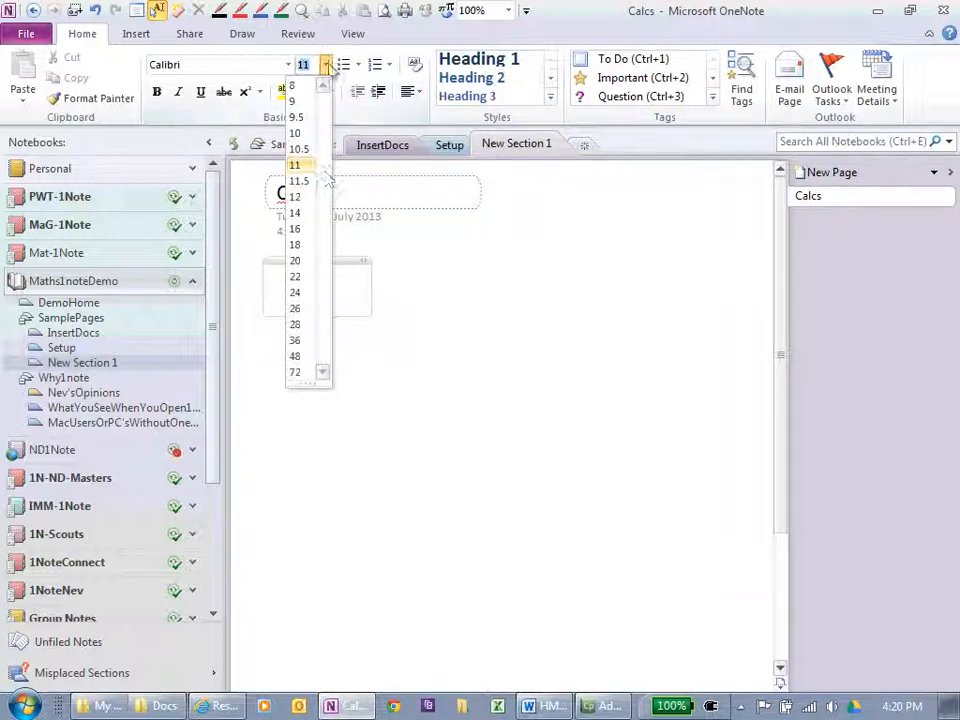
pyautogui.click(295, 246)
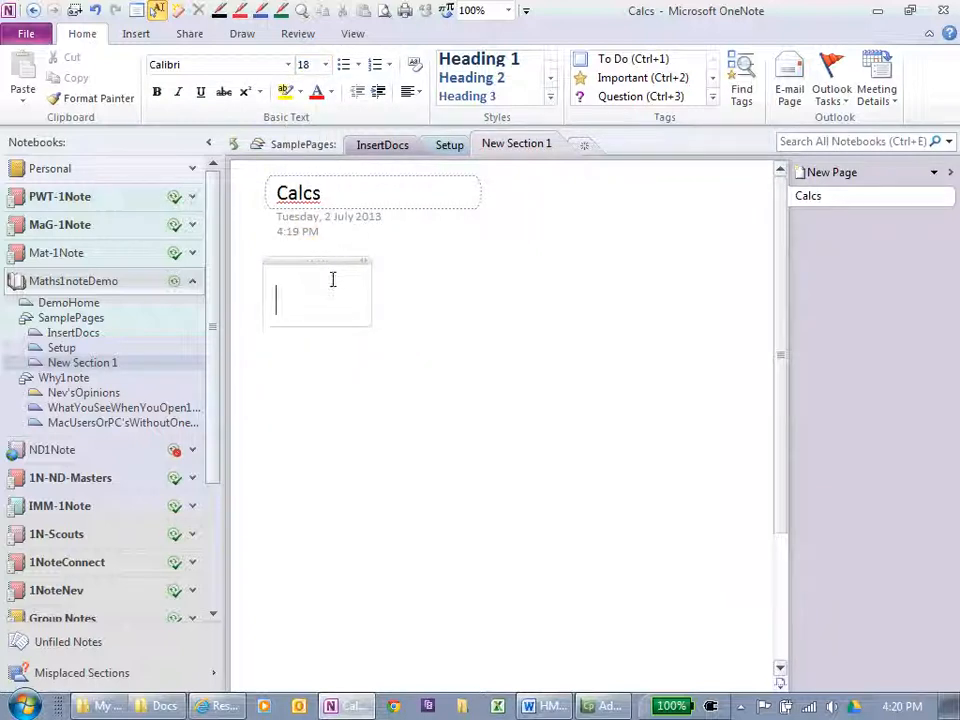
pyautogui.write('3 _')
pyautogui.press('BackSpace')
pyautogui.write('+ 4 = 7')
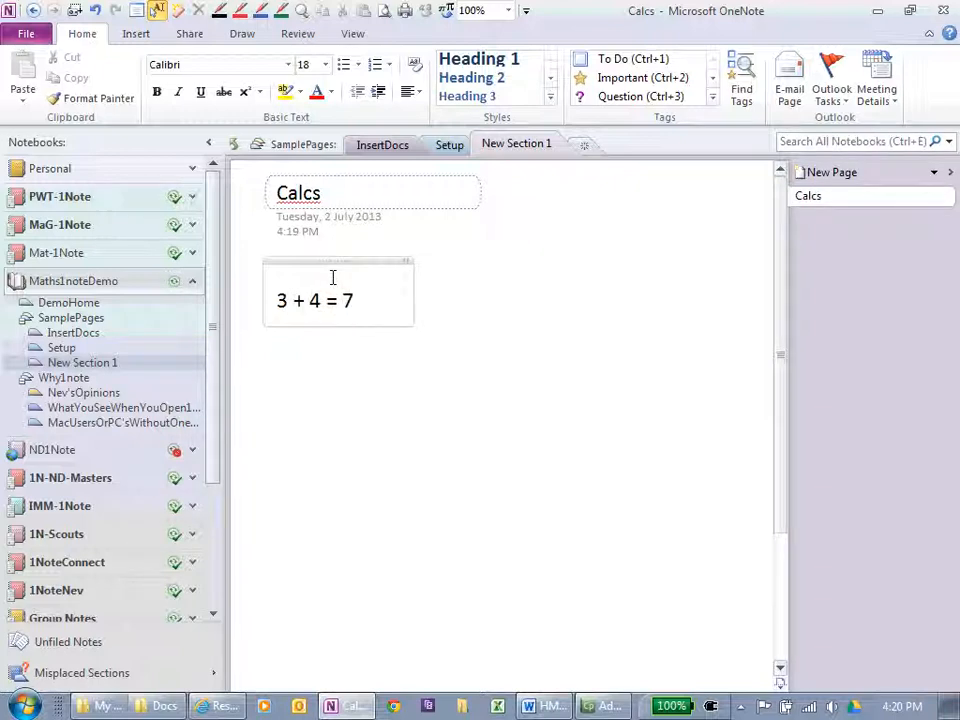
pyautogui.press('Return')
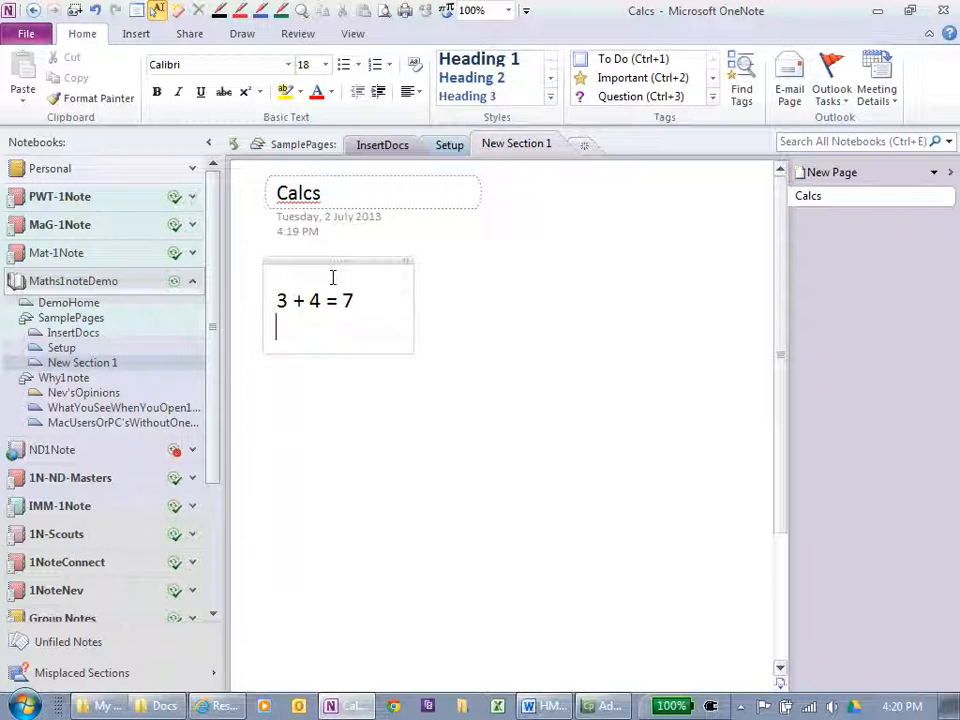
# - Enter the calculation 3 x 4 = 12 on the second line of the note
pyautogui.write('3 x =')
pyautogui.press('BackSpace')
pyautogui.write('4 = 12')
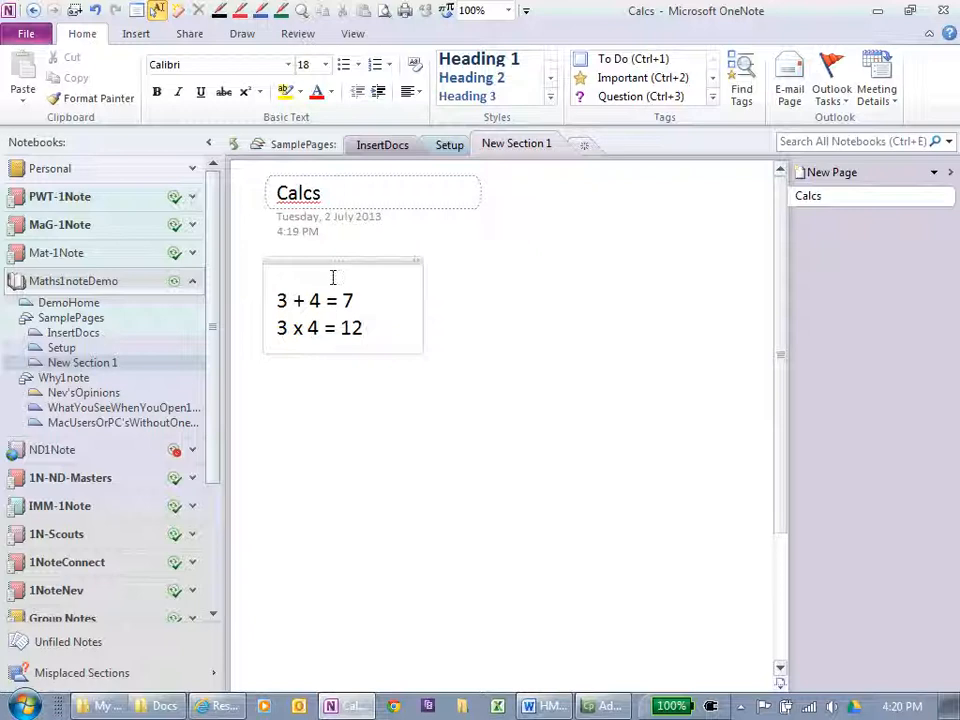
pyautogui.press('Return')
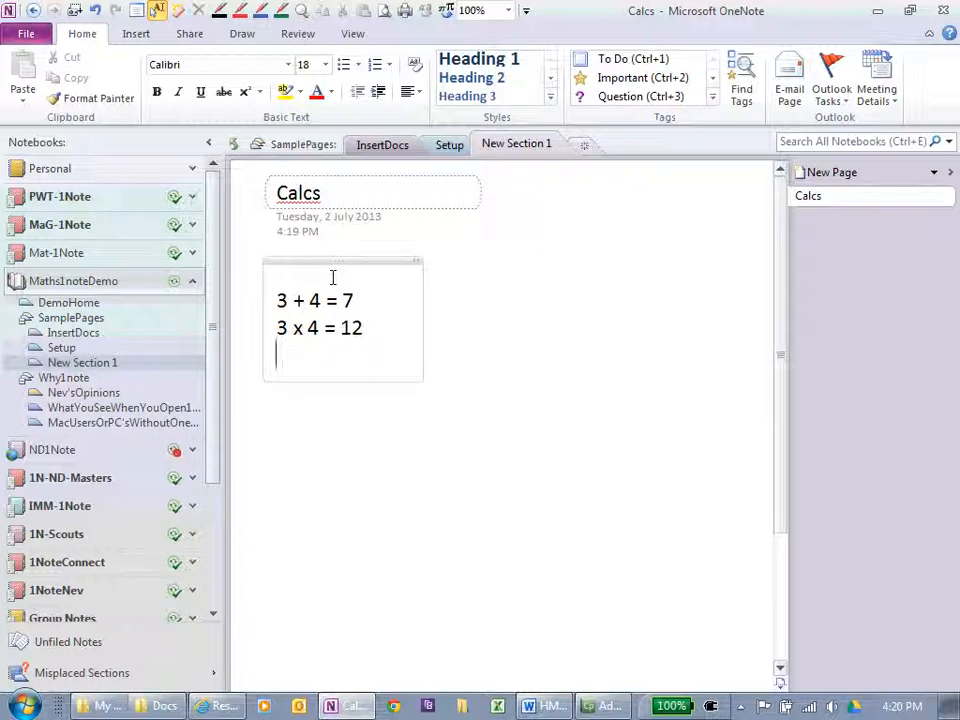
# - Enter the calculation 3 + (4 x 2) = 11 on the third line of the note, in normal text without subscript
pyautogui.write('3')
pyautogui.hotkey('ctrl', '=')
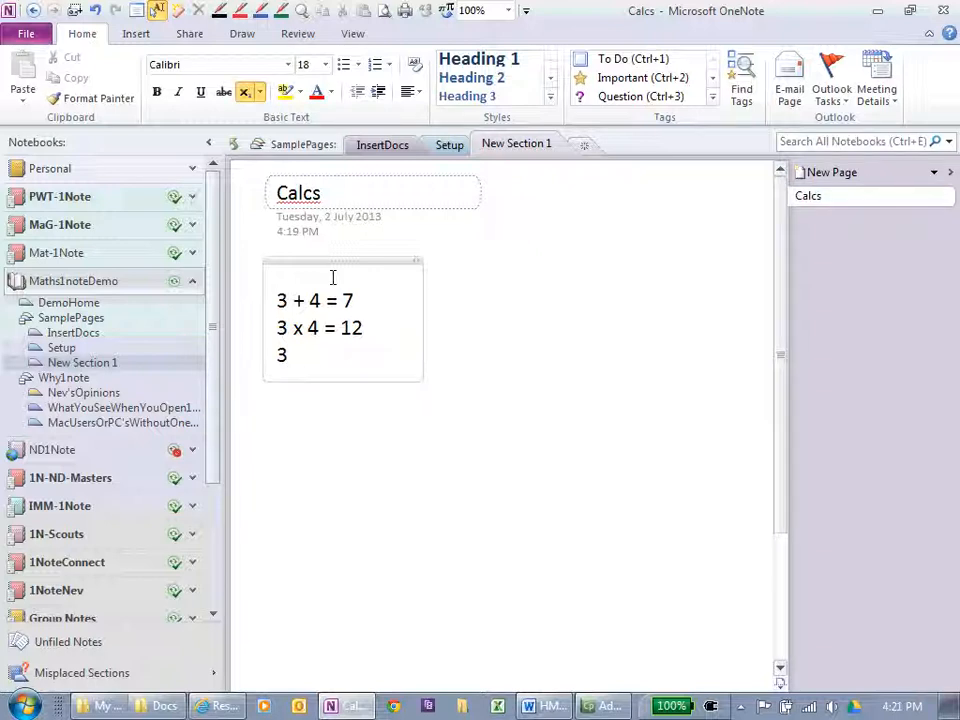
pyautogui.press('BackSpace')
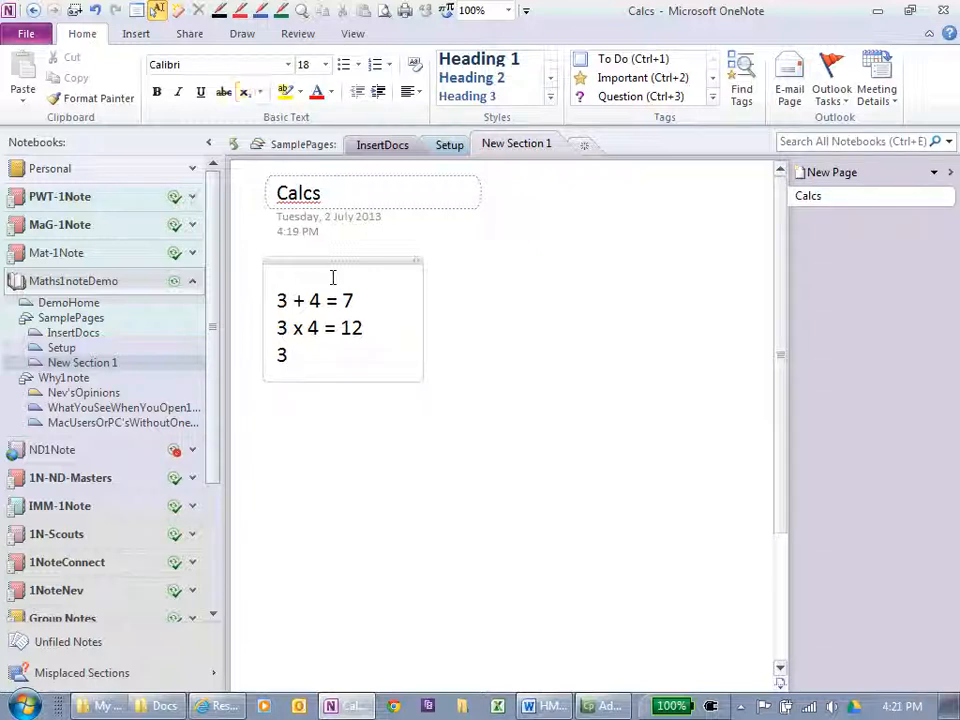
pyautogui.hotkey('ctrl', '=')
pyautogui.press('BackSpace')
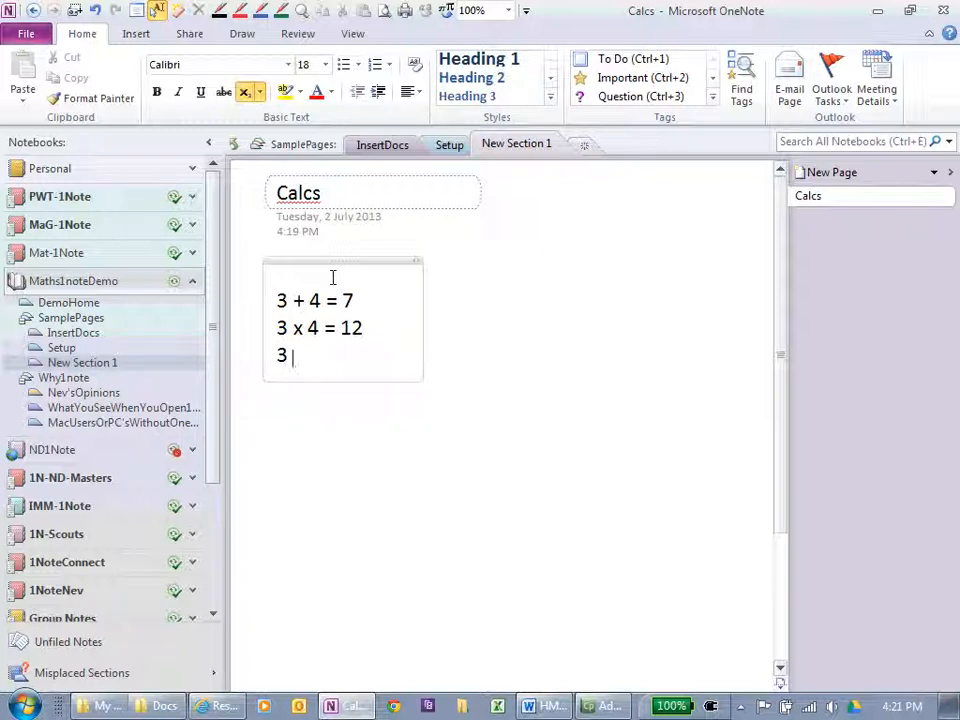
pyautogui.press('BackSpace')
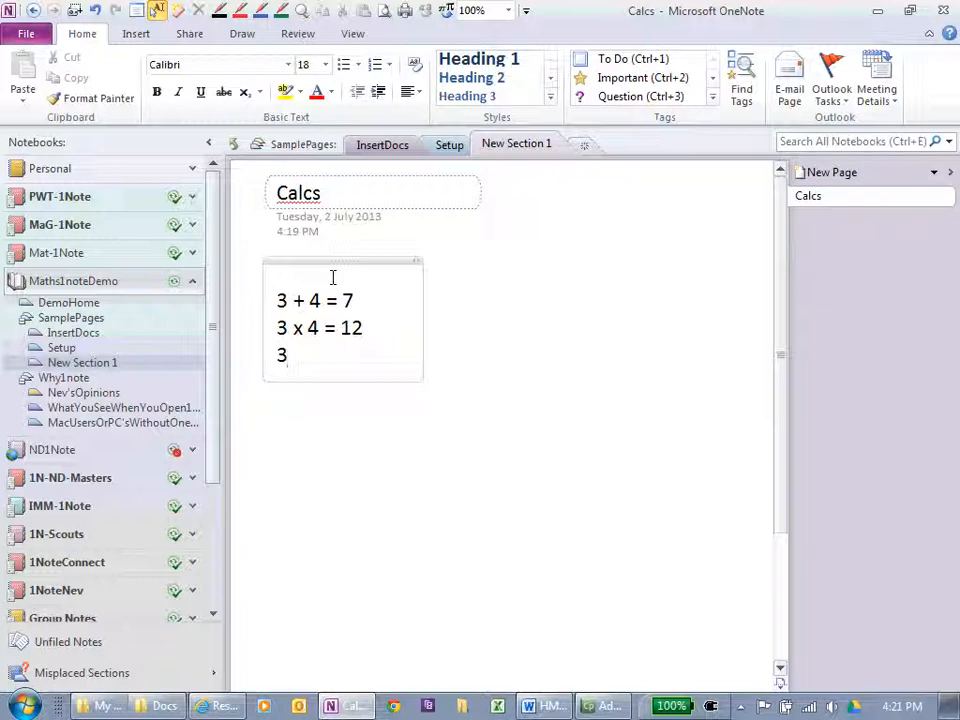
pyautogui.write('+ (4 x 2')
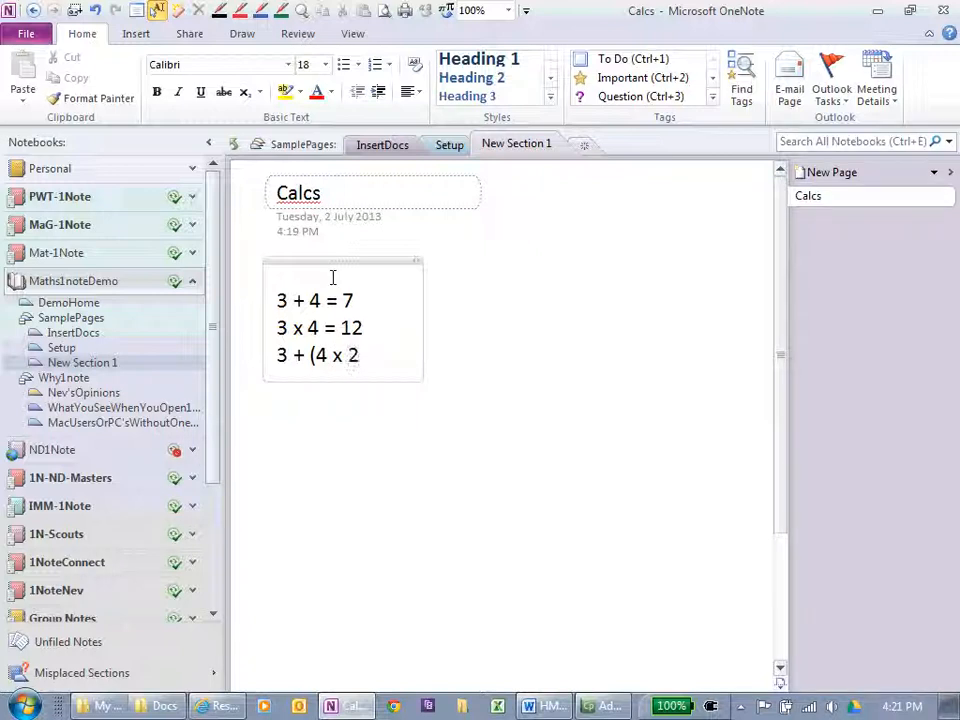
pyautogui.write(') = 11')
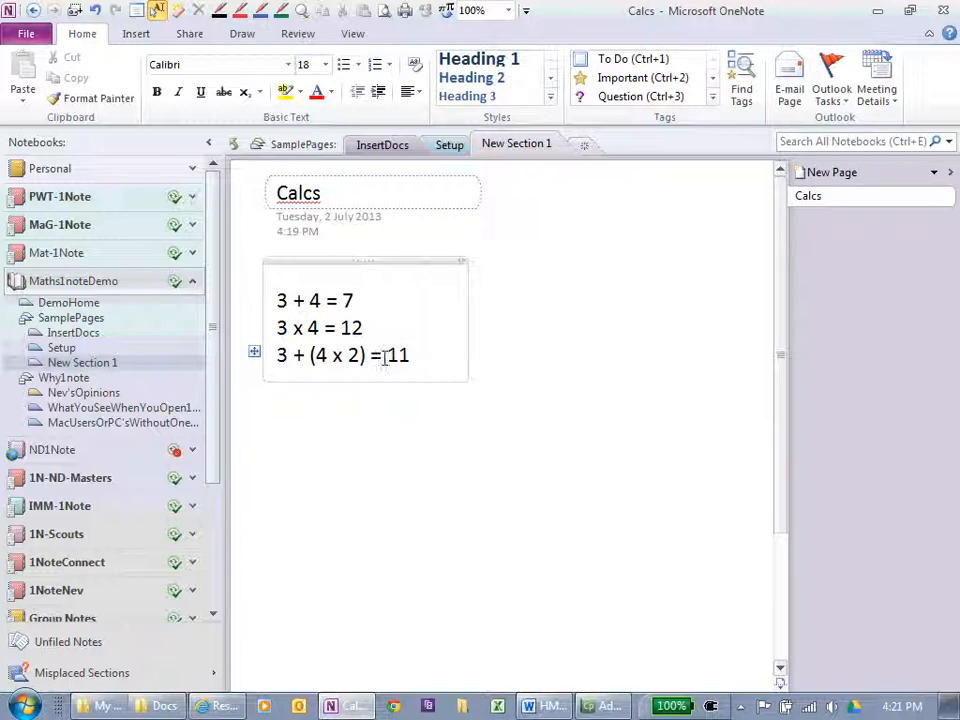
# - Replace the equals sign in the third calculation with the ≠ symbol
pyautogui.moveTo(372, 356); pyautogui.dragTo(381, 358)
pyautogui.press('Delete')
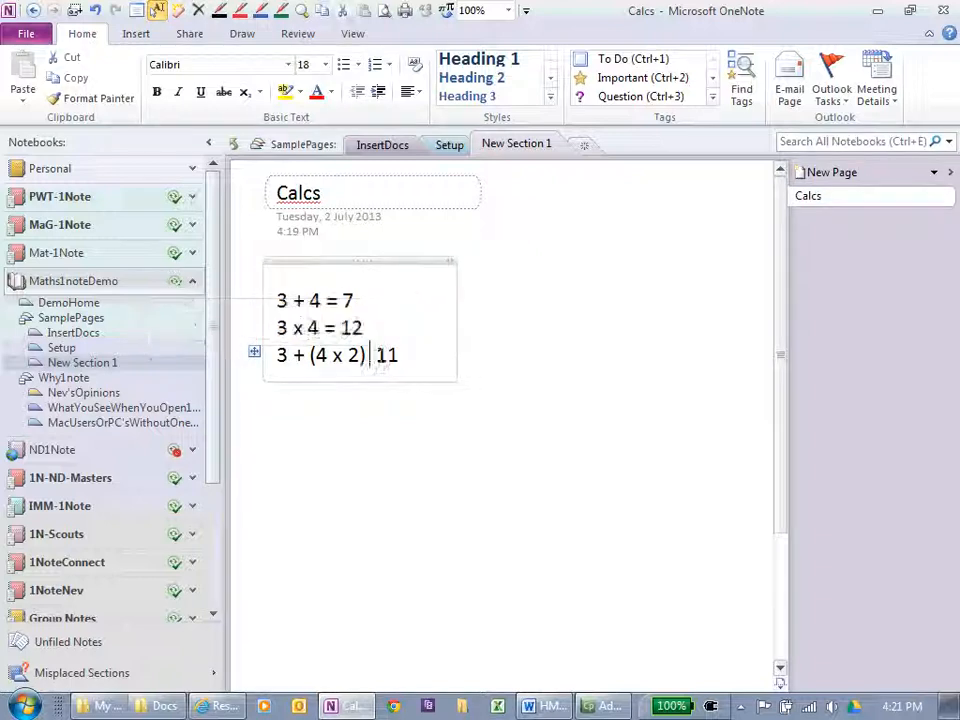
pyautogui.click(135, 33)
pyautogui.click(668, 88)
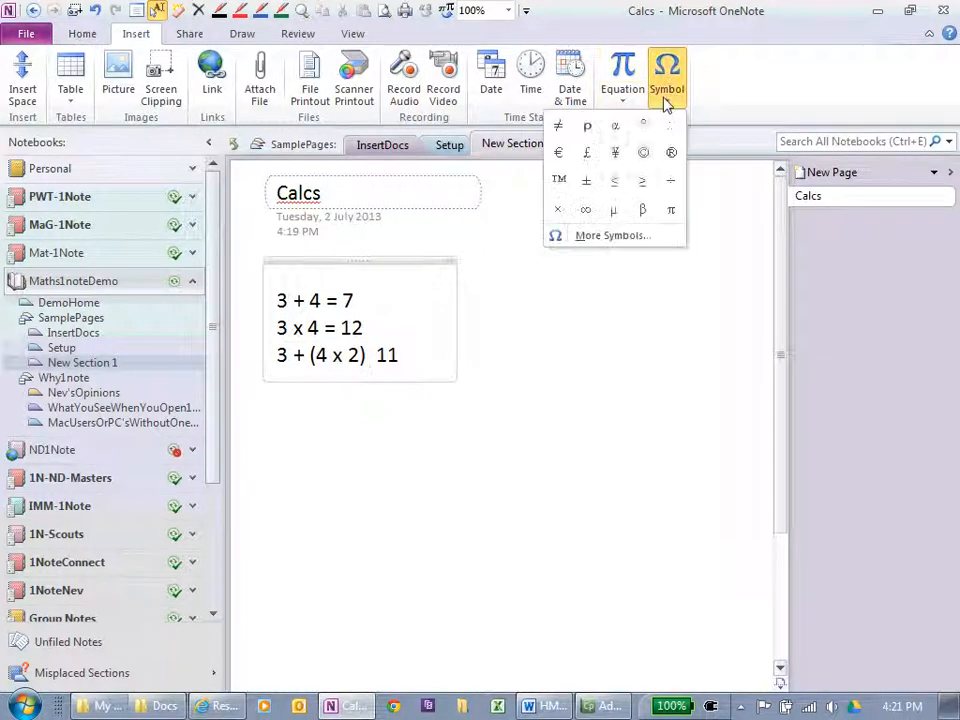
pyautogui.click(555, 122)
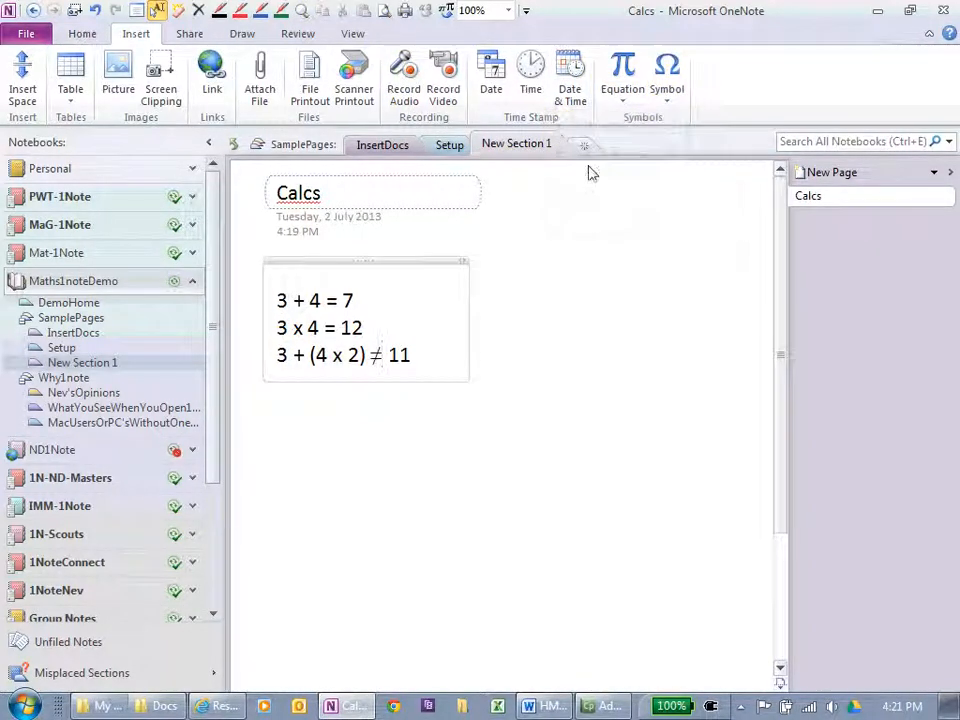
# - Insert the built-in Binomial Theorem equation three lines below the last calculation and start a new line after it
pyautogui.click(451, 357)
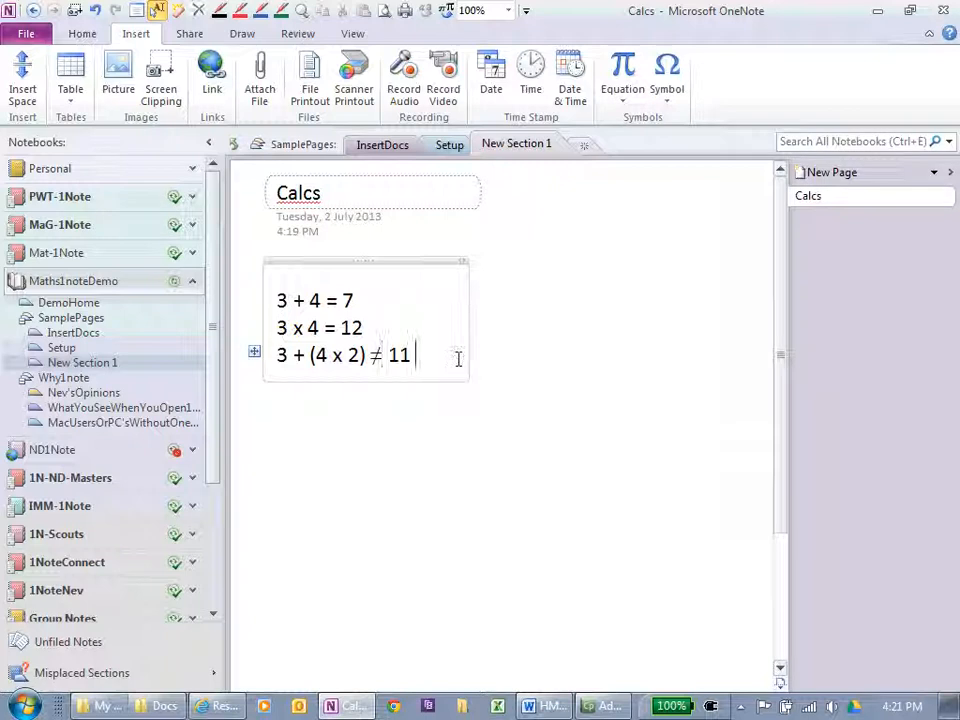
pyautogui.press('Return')
pyautogui.press('Return')
pyautogui.press('Return')
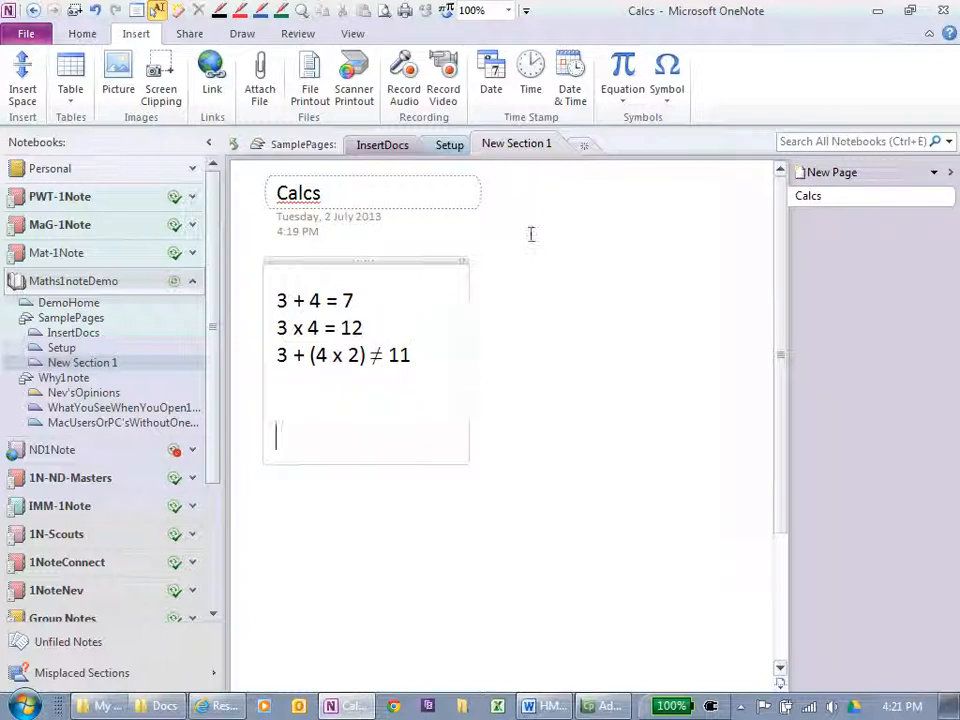
pyautogui.click(621, 100)
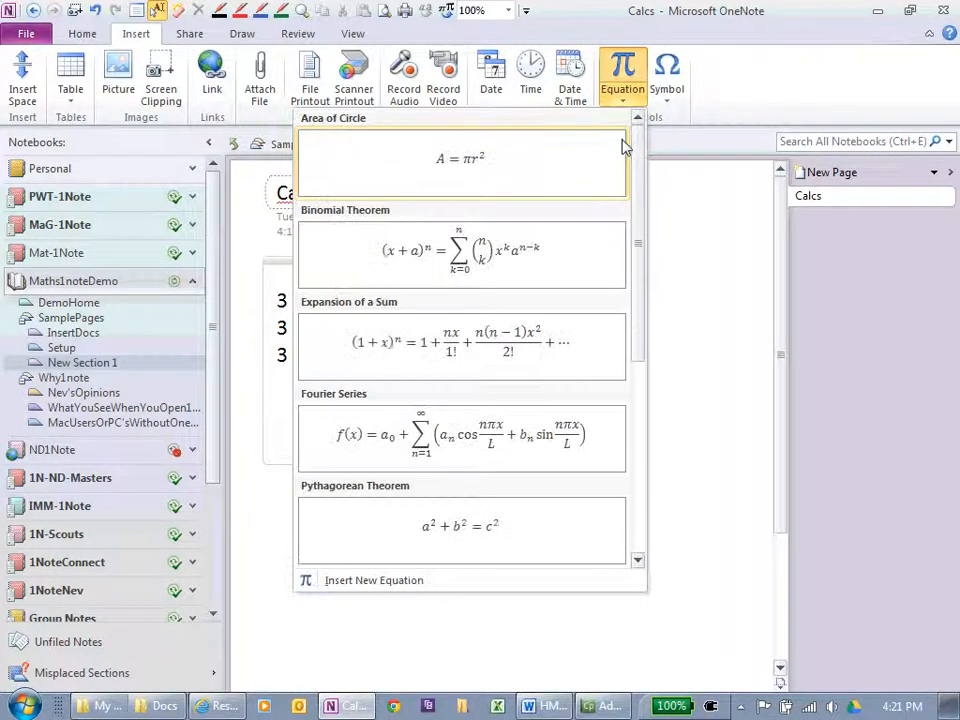
pyautogui.click(525, 265)
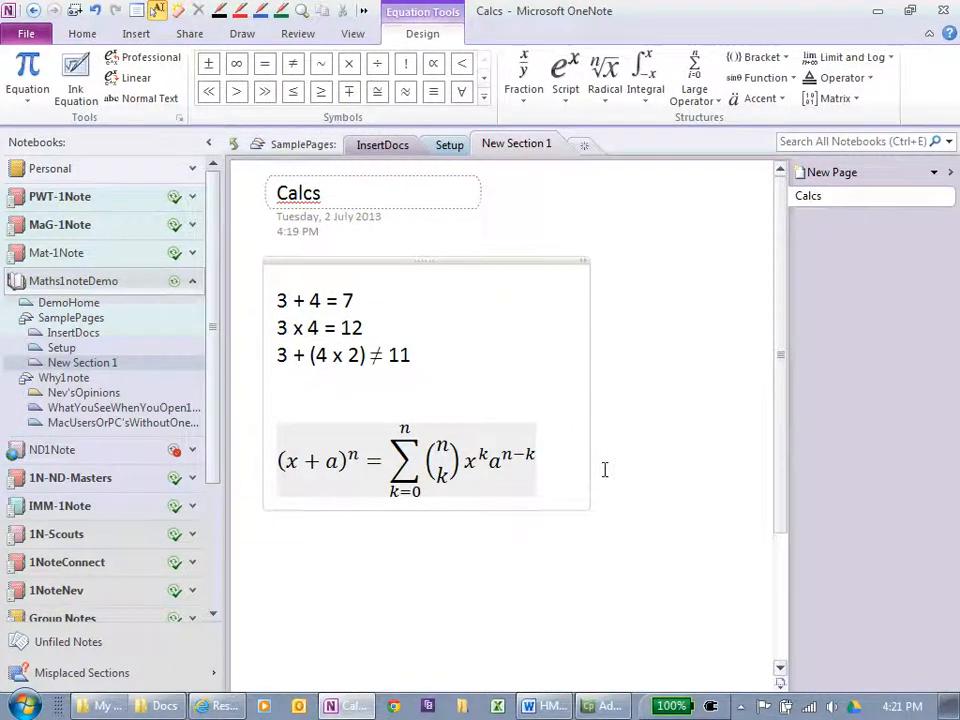
pyautogui.press('Return')
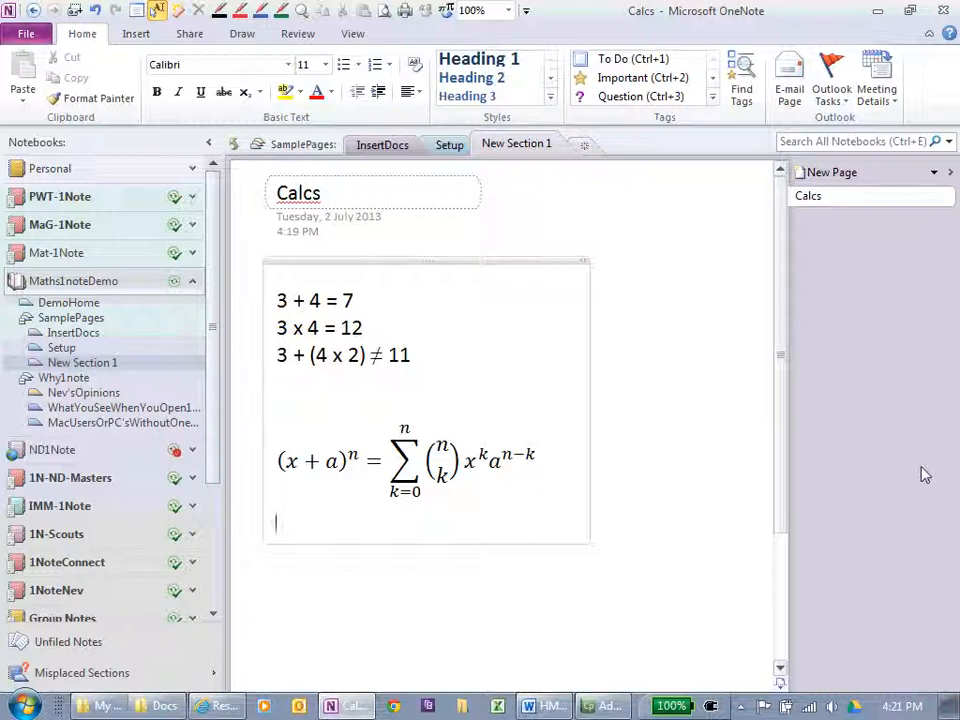
pyautogui.press('Up')
pyautogui.press('Up')
pyautogui.press('Up')
pyautogui.press('Up')
pyautogui.press('End')
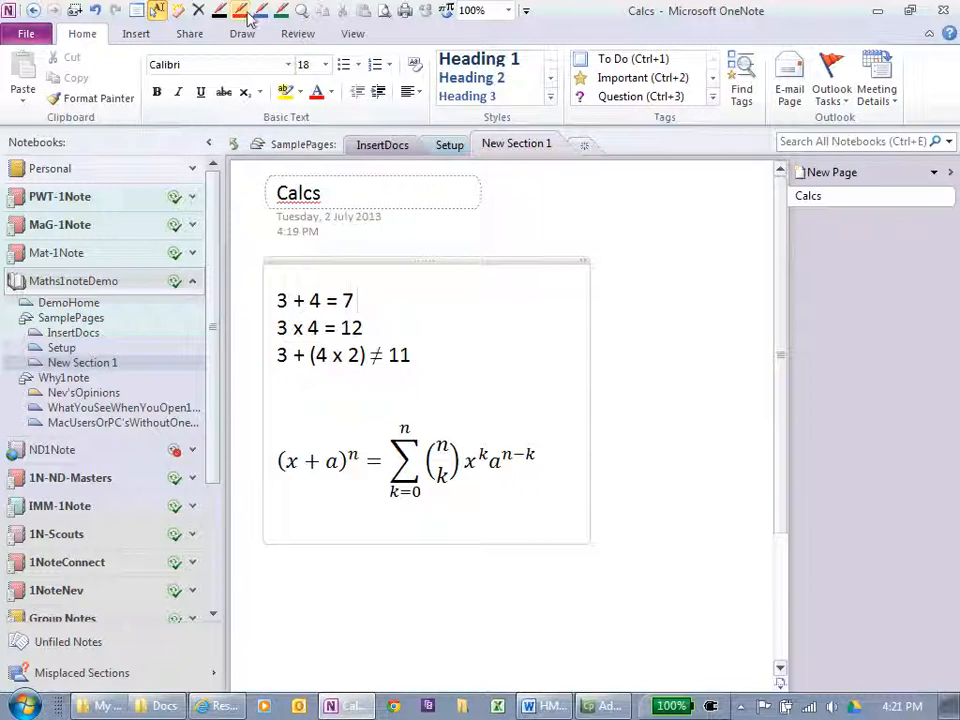
# - Handwrite the word Test in red ink below the Binomial Theorem equation, dismissing any menu that opens while writing
pyautogui.click(240, 11)
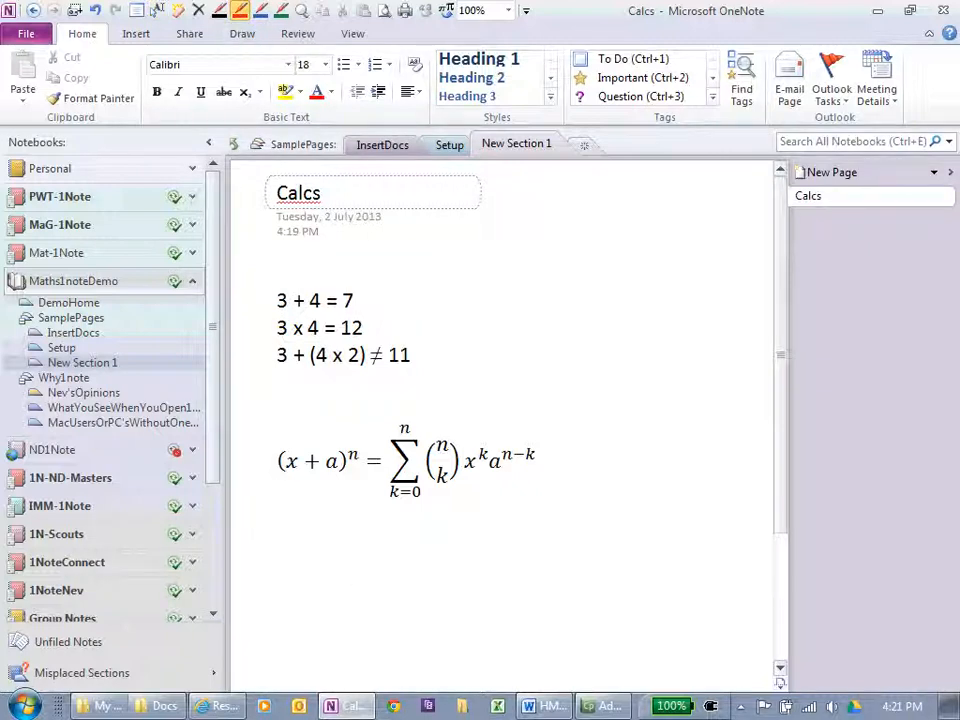
pyautogui.moveTo(356, 545)
pyautogui.mouseDown()
pyautogui.moveTo(351, 590)
pyautogui.moveTo(376, 537)
pyautogui.mouseUp()
pyautogui.moveTo(366, 588)
pyautogui.mouseDown()
pyautogui.moveTo(386, 580)
pyautogui.moveTo(406, 594)
pyautogui.mouseUp()
pyautogui.rightClick(440, 583)
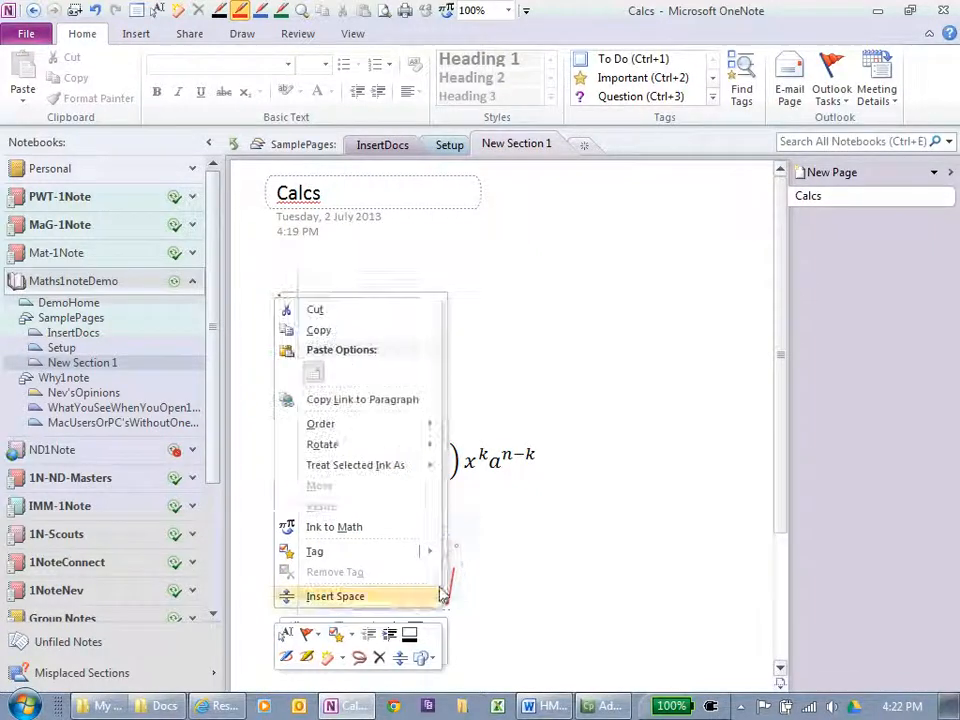
pyautogui.click(541, 525)
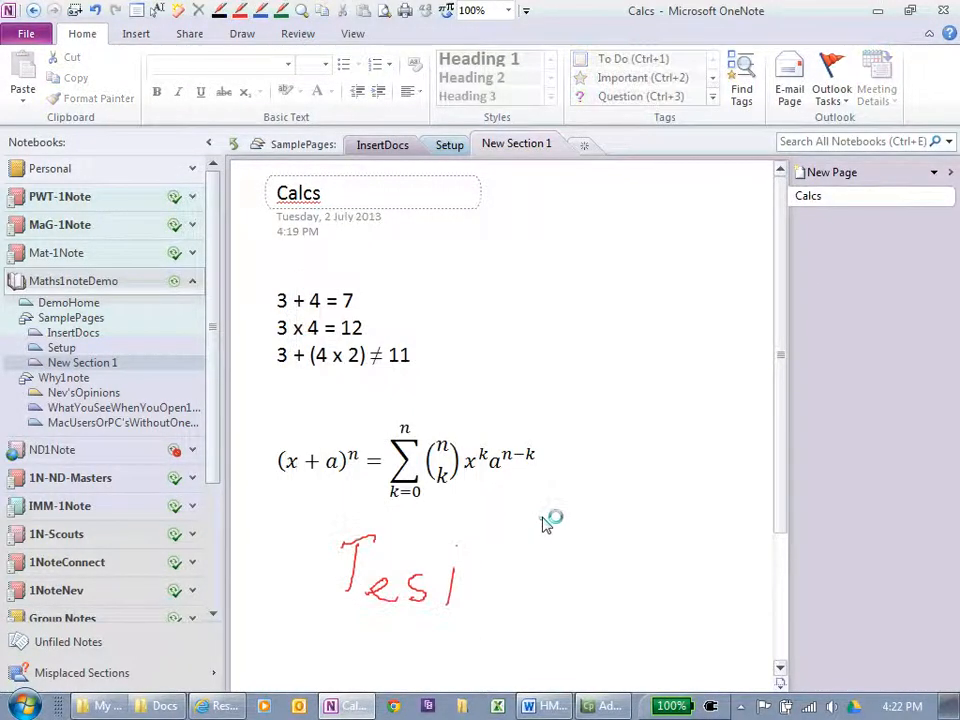
# - Handwrite Test in red ink again beside the first handwritten word and once more to the right of the typed calculations
pyautogui.moveTo(545, 520)
pyautogui.mouseDown()
pyautogui.moveTo(531, 558)
pyautogui.moveTo(558, 517)
pyautogui.moveTo(578, 556)
pyautogui.mouseUp()
pyautogui.rightClick(555, 545)
pyautogui.rightClick(558, 525)
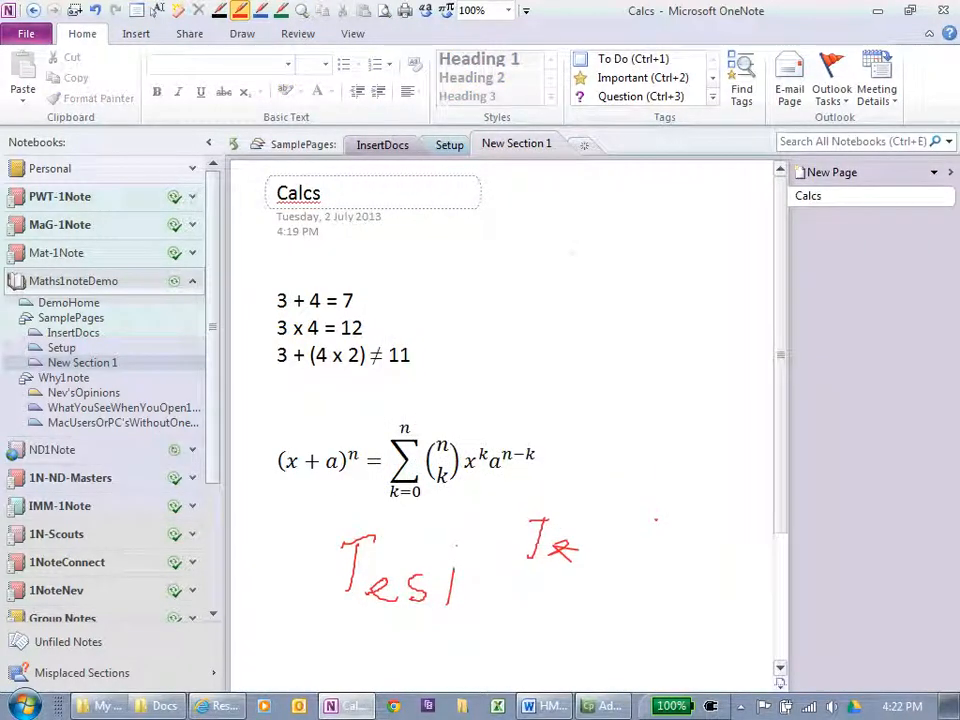
pyautogui.moveTo(560, 255)
pyautogui.mouseDown()
pyautogui.moveTo(555, 298)
pyautogui.moveTo(588, 261)
pyautogui.moveTo(566, 292)
pyautogui.moveTo(605, 292)
pyautogui.moveTo(602, 312)
pyautogui.mouseUp()
pyautogui.moveTo(650, 265); pyautogui.dragTo(643, 312)
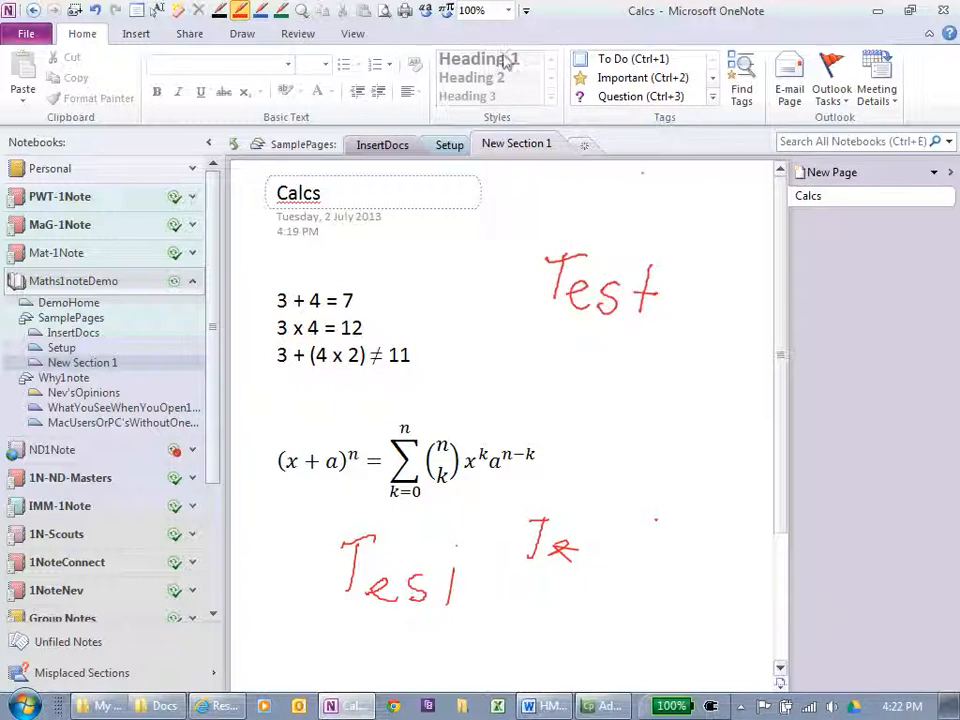
pyautogui.click(244, 35)
pyautogui.click(101, 80)
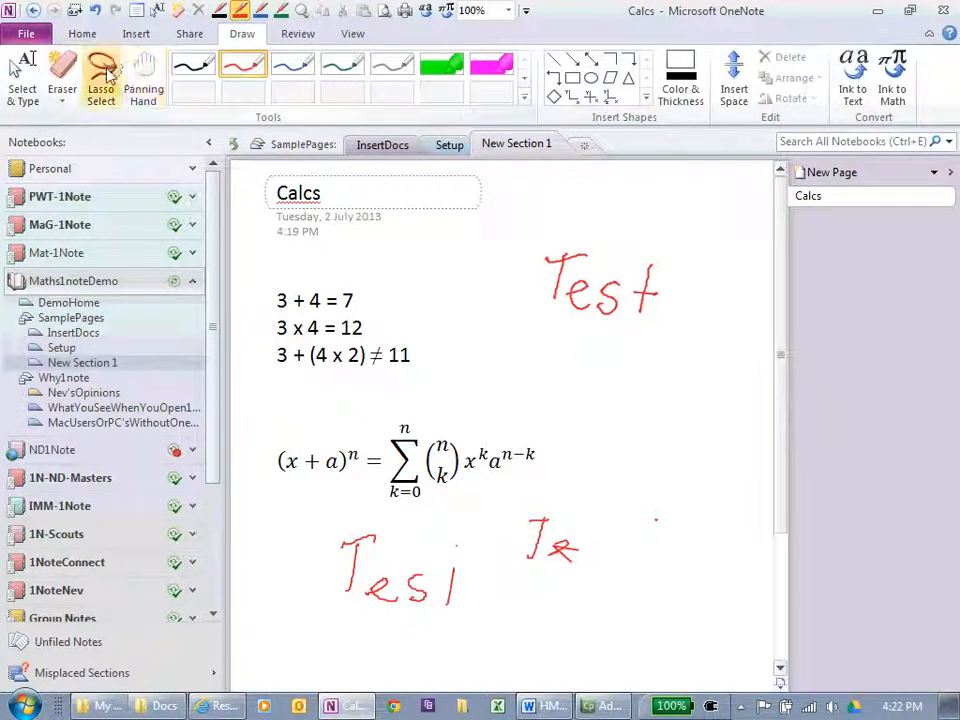
pyautogui.moveTo(574, 221)
pyautogui.mouseDown()
pyautogui.moveTo(506, 268)
pyautogui.moveTo(613, 369)
pyautogui.moveTo(722, 292)
pyautogui.moveTo(684, 229)
pyautogui.mouseUp()
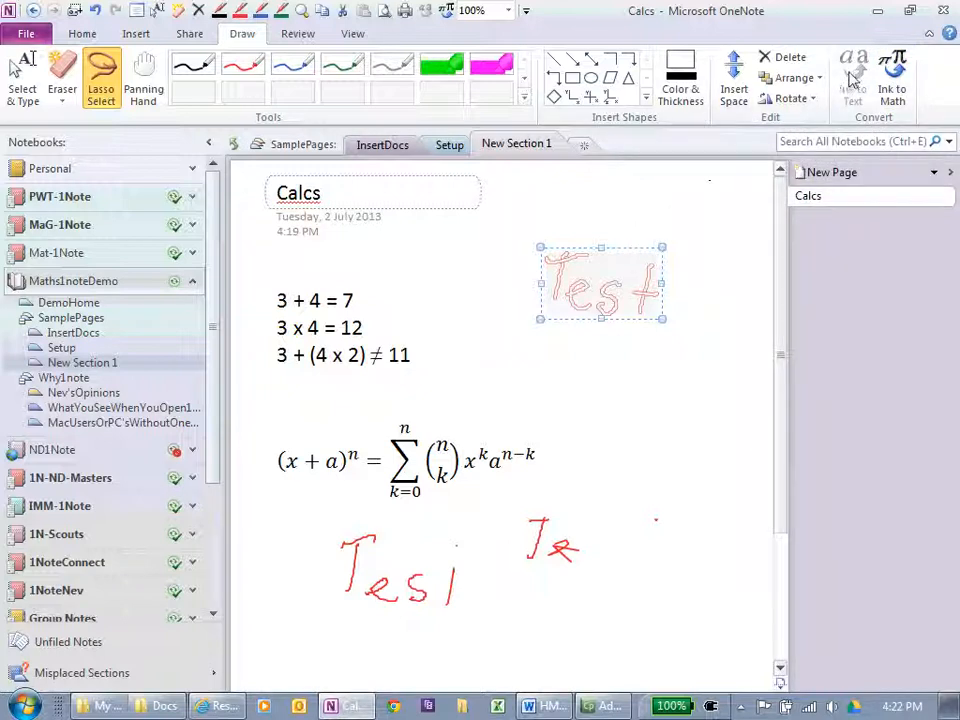
pyautogui.click(699, 332)
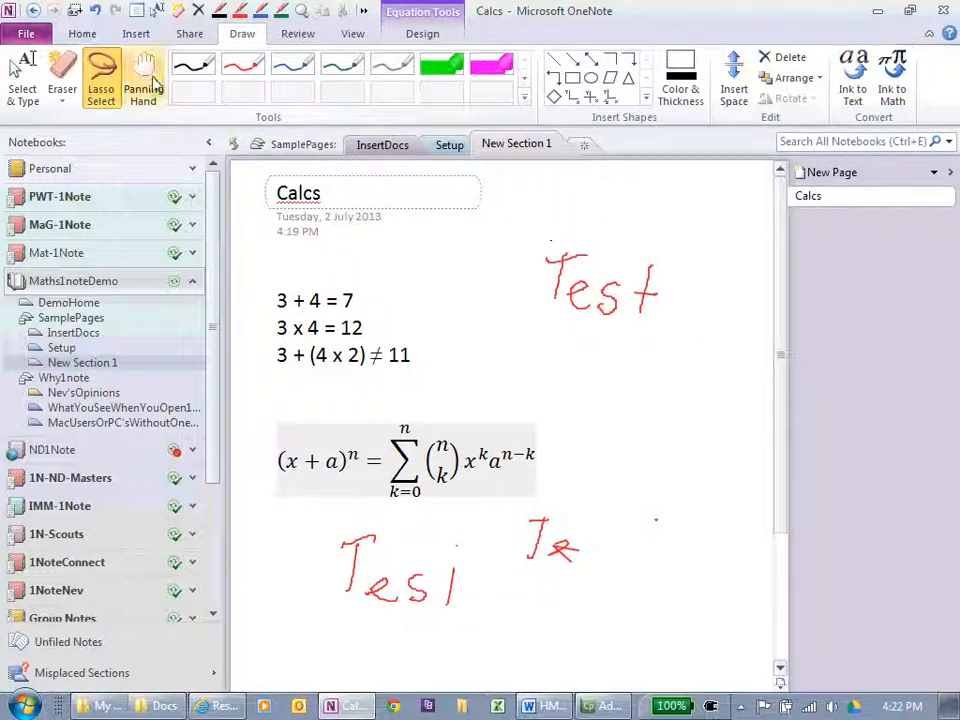
# - Try to convert the handwritten Test beside the calculations with Ink to Math, and close the ink equation without inserting it
pyautogui.click(22, 80)
pyautogui.moveTo(547, 209)
pyautogui.mouseDown()
pyautogui.moveTo(521, 243)
pyautogui.moveTo(656, 360)
pyautogui.moveTo(712, 366)
pyautogui.mouseUp()
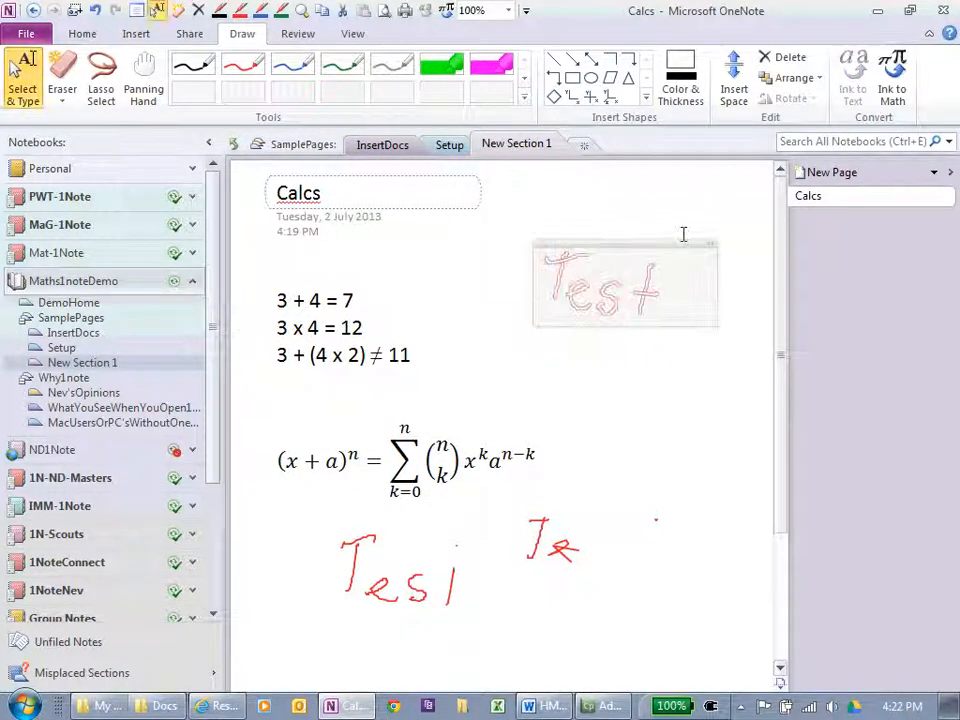
pyautogui.click(892, 80)
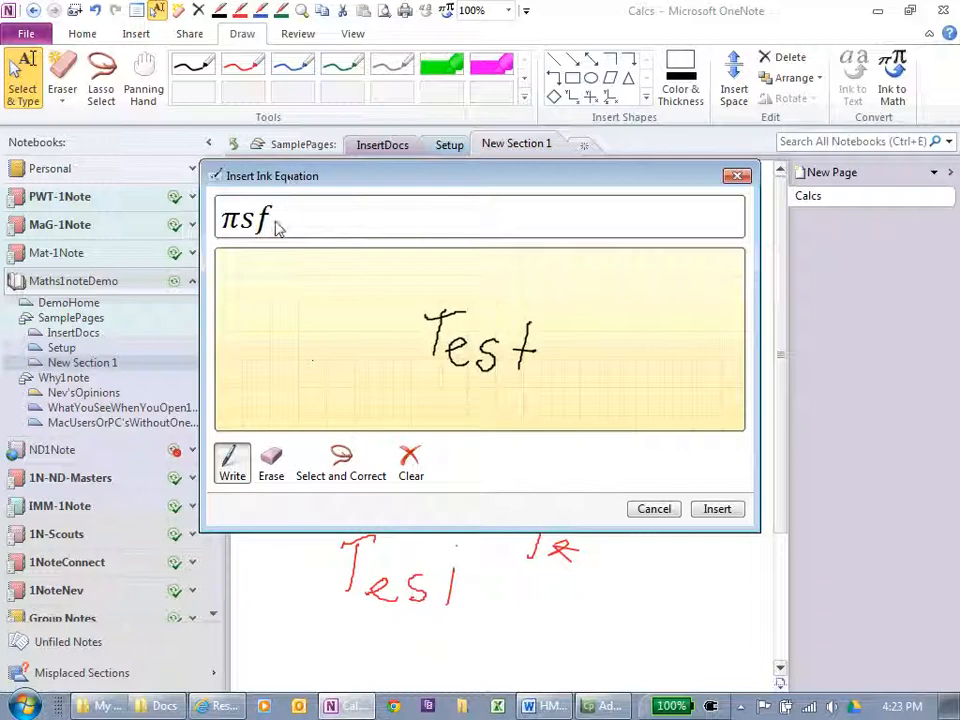
pyautogui.click(737, 176)
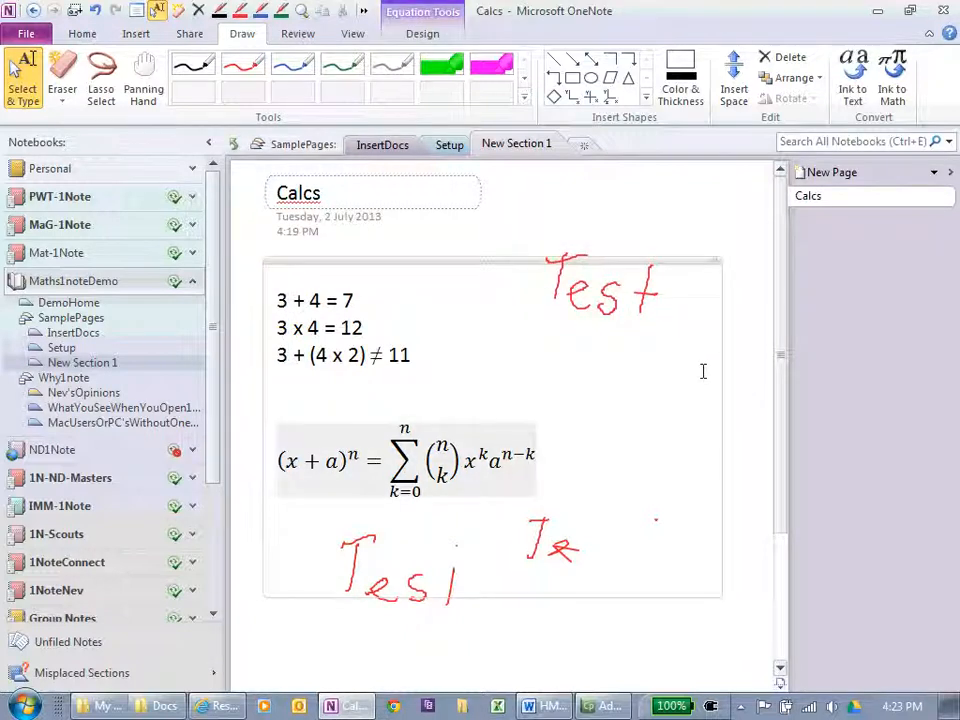
# - Rename the notebook section New Section 1 to Calculations
pyautogui.scroll(-2, 785, 335)
pyautogui.moveTo(780, 328); pyautogui.dragTo(766, 356)
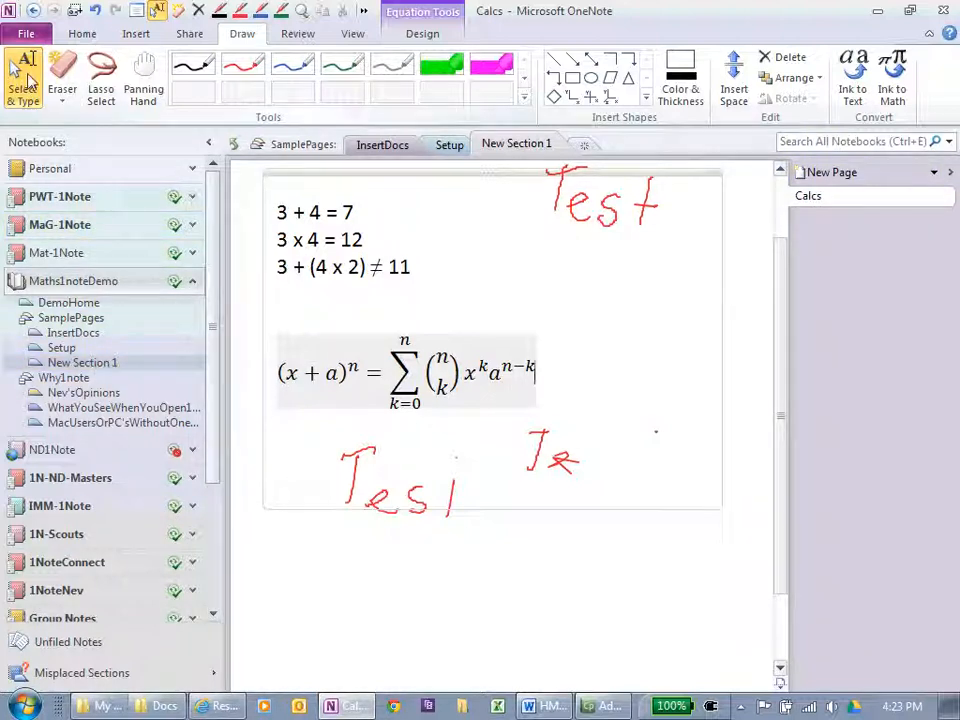
pyautogui.rightClick(83, 368)
pyautogui.click(98, 378)
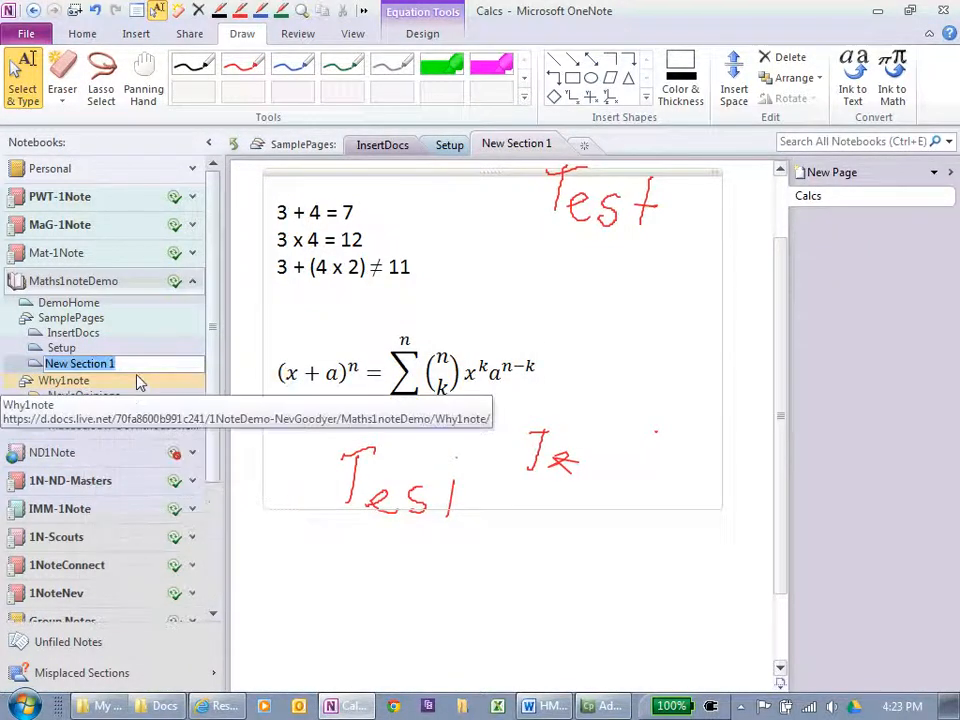
pyautogui.write('Calculations')
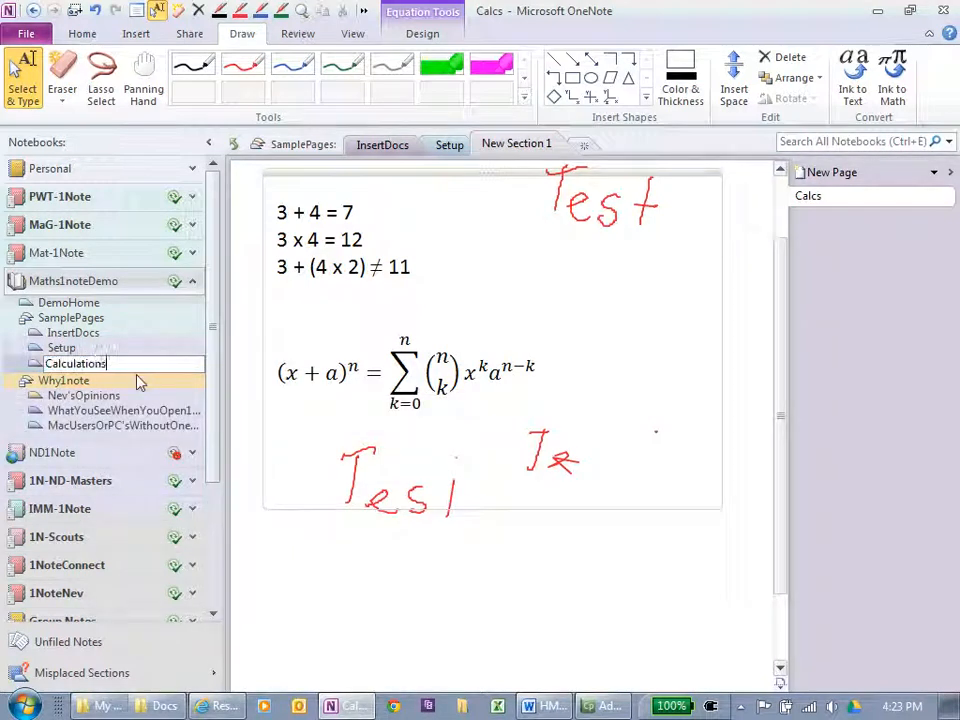
pyautogui.press('Return')
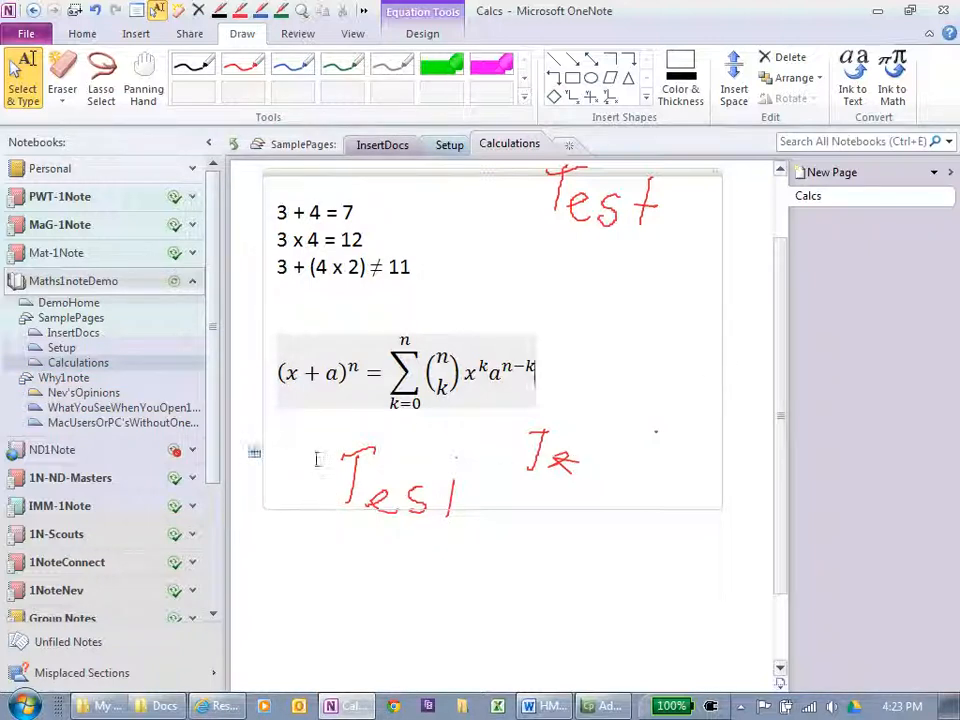
# - Review the Inserted Excel document page in the InsertDocs section for the three ways of inserting a file
pyautogui.click(81, 335)
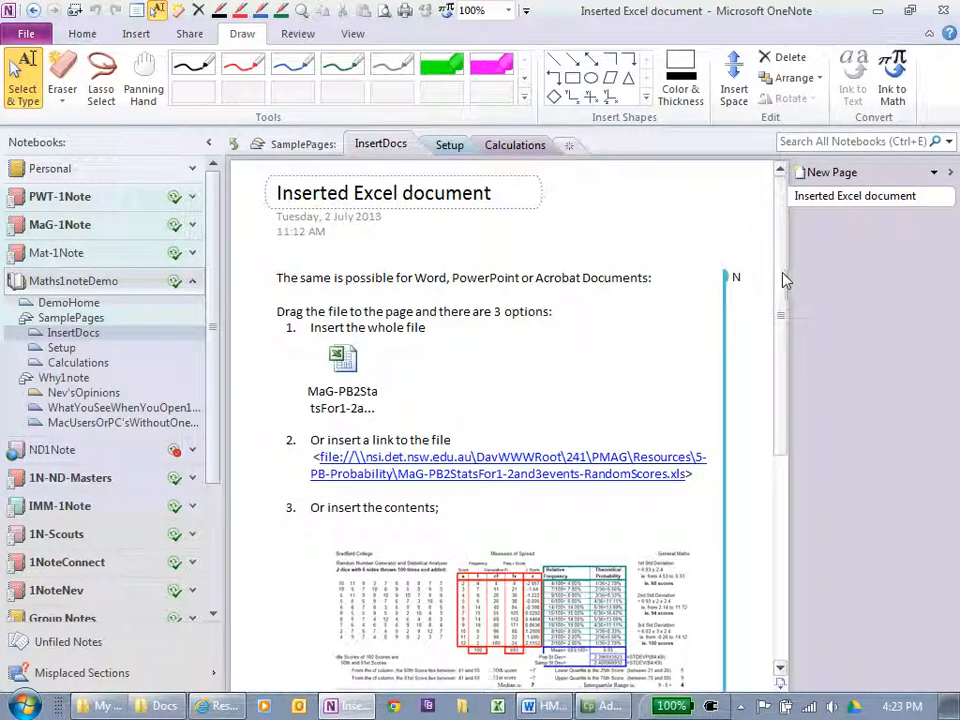
pyautogui.scroll(-1, 782, 238)
pyautogui.moveTo(782, 238); pyautogui.dragTo(781, 241)
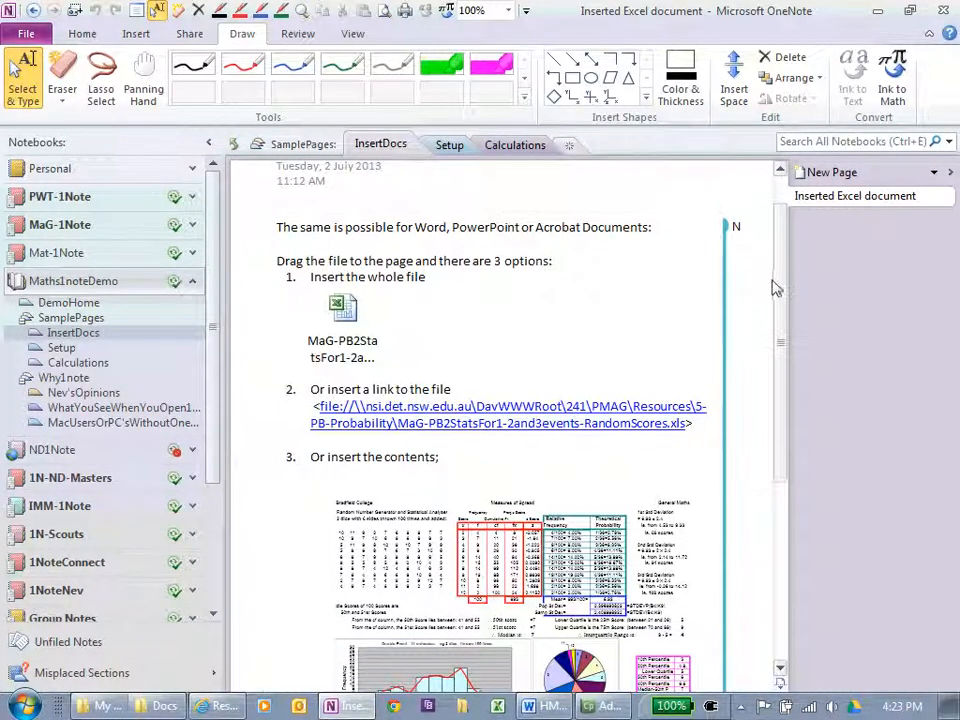
pyautogui.moveTo(782, 288); pyautogui.dragTo(780, 345)
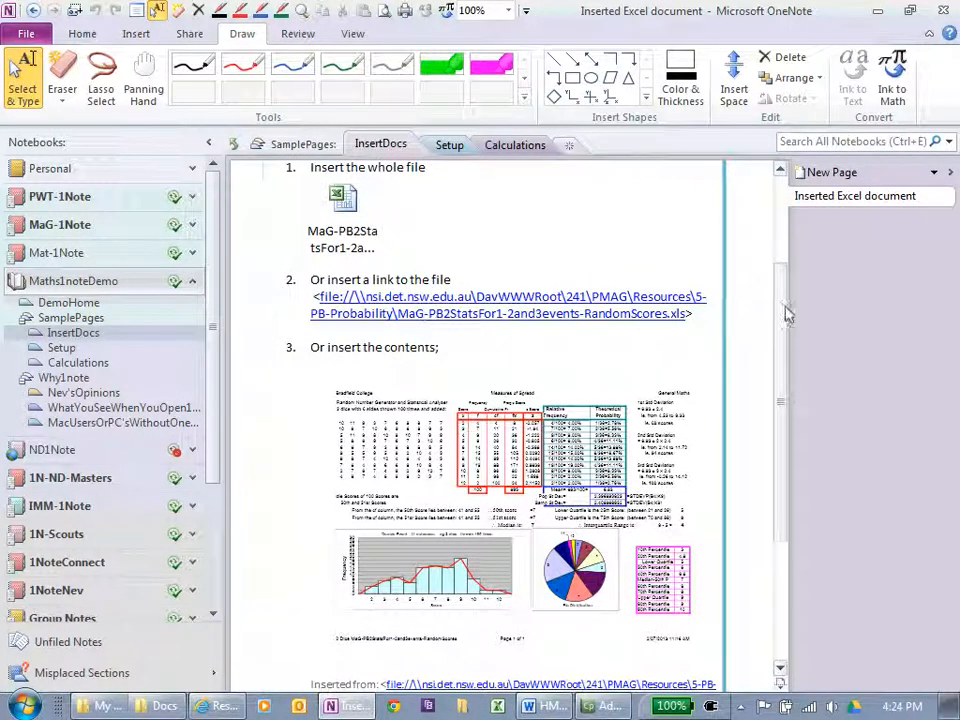
pyautogui.scroll(-3, 780, 319)
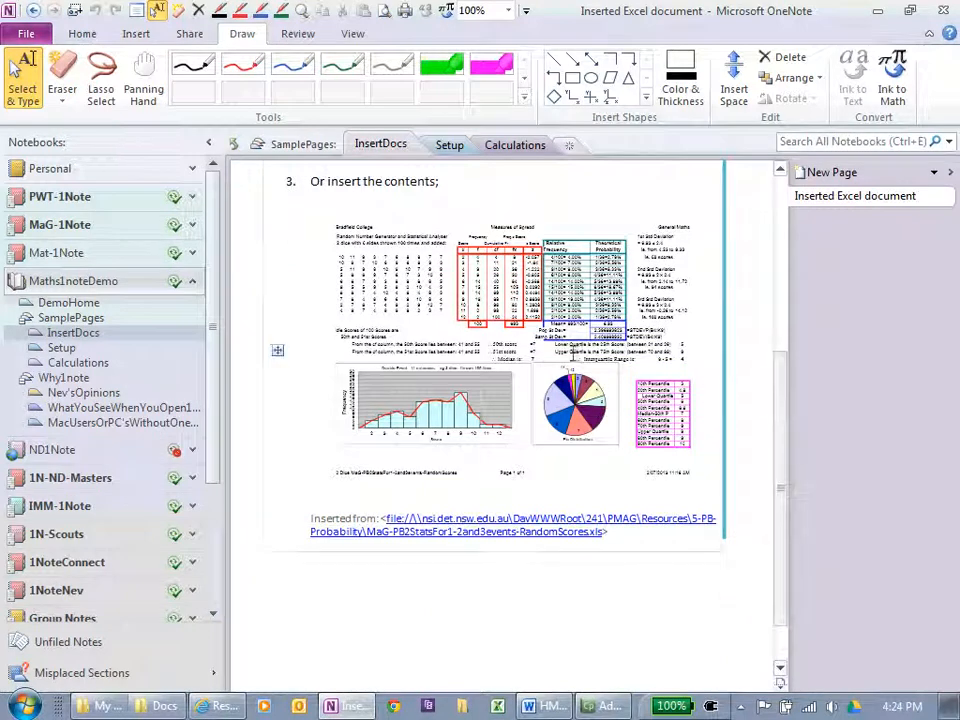
pyautogui.moveTo(780, 386); pyautogui.dragTo(780, 279)
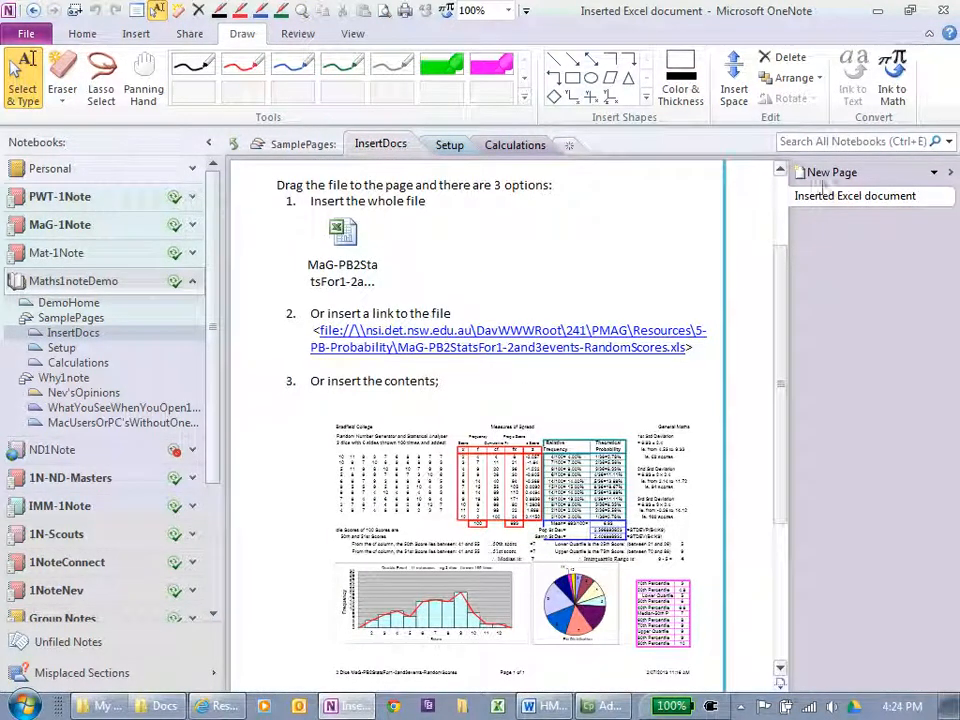
# - Add a new page titled Import to the InsertDocs section and start a note below the title
pyautogui.click(821, 176)
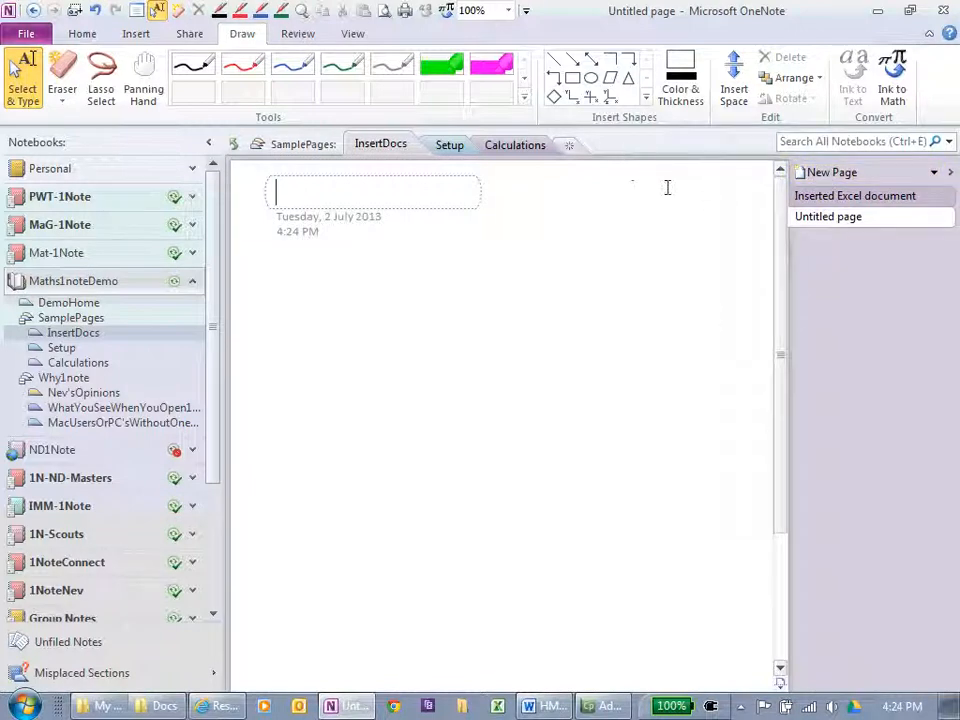
pyautogui.write('Imporyt')
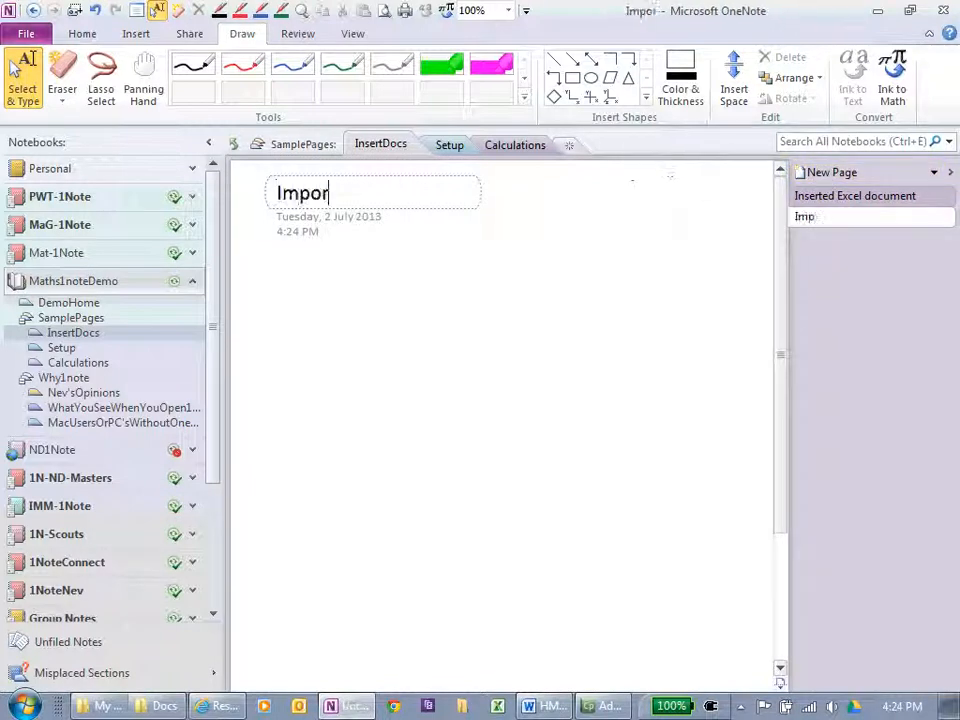
pyautogui.press('BackSpace')
pyautogui.press('BackSpace')
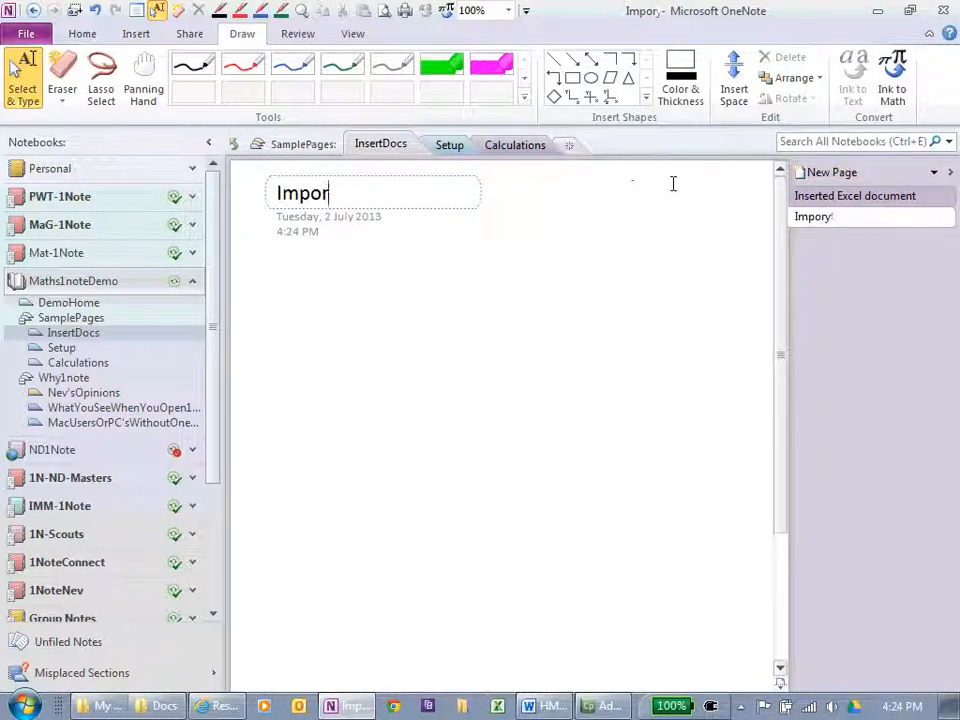
pyautogui.write('t')
pyautogui.press('Return')
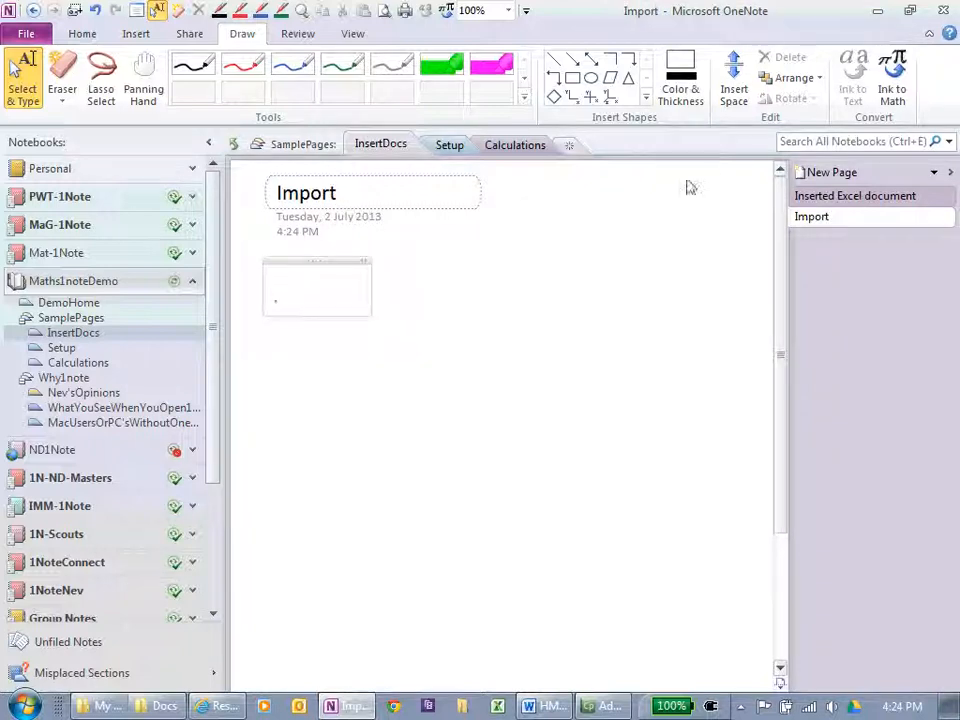
# - Snap the notebook window to the right half of the screen and bring up the Docs folder beside it
pyautogui.moveTo(677, 11); pyautogui.dragTo(958, 224)
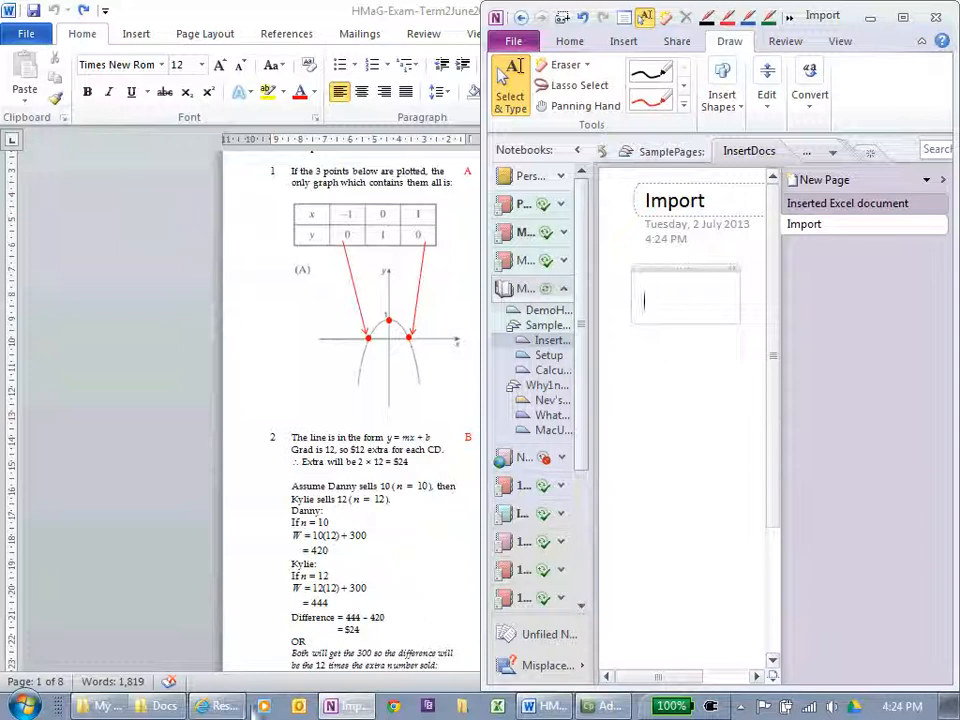
pyautogui.click(100, 707)
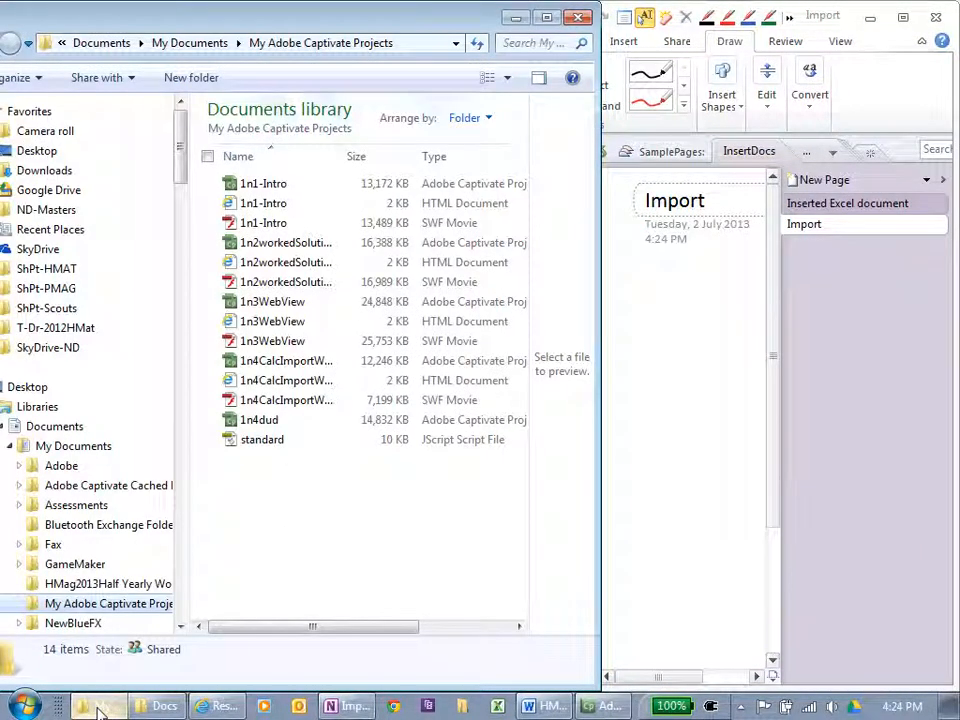
pyautogui.click(165, 706)
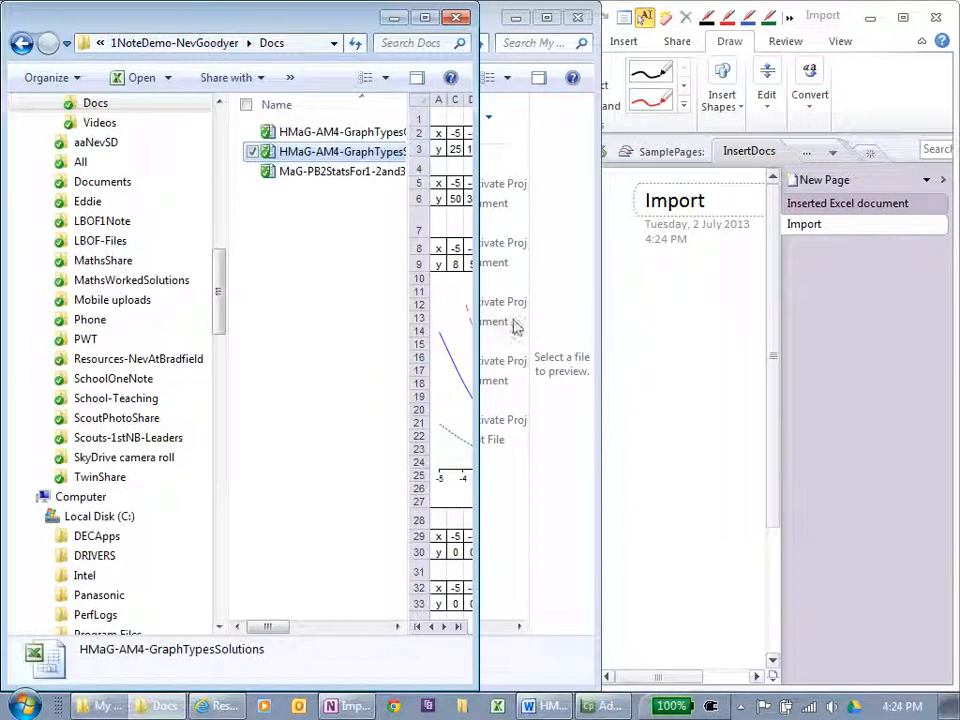
# - Insert the file HMaG-AM4-GraphTypesSolutions.xls on the Import page as a link to the original file
pyautogui.moveTo(662, 390); pyautogui.dragTo(664, 383)
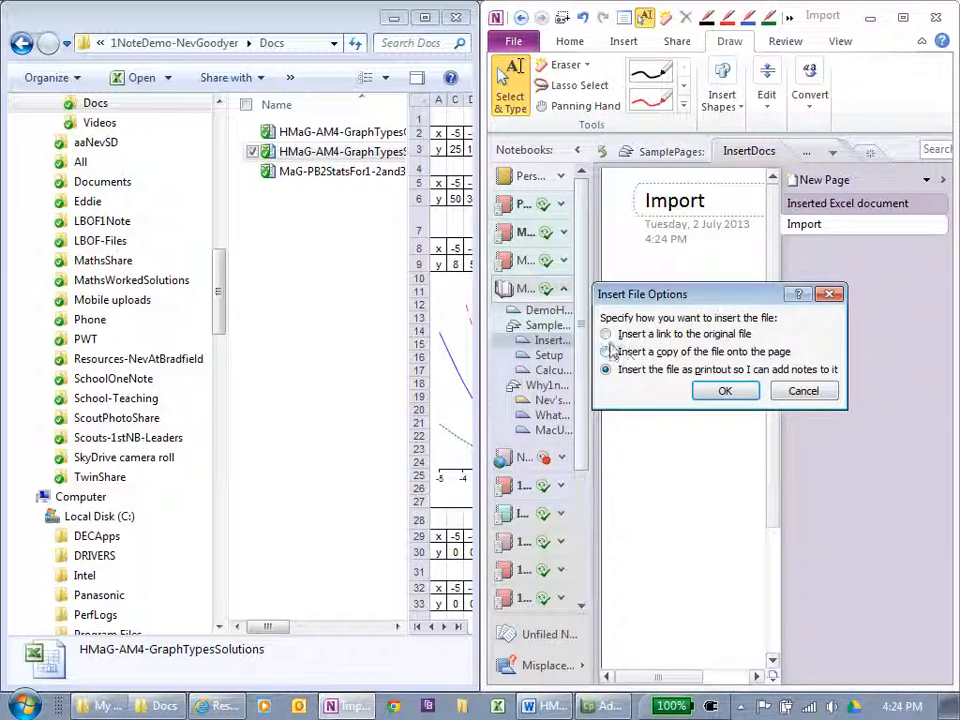
pyautogui.click(606, 335)
pyautogui.click(724, 394)
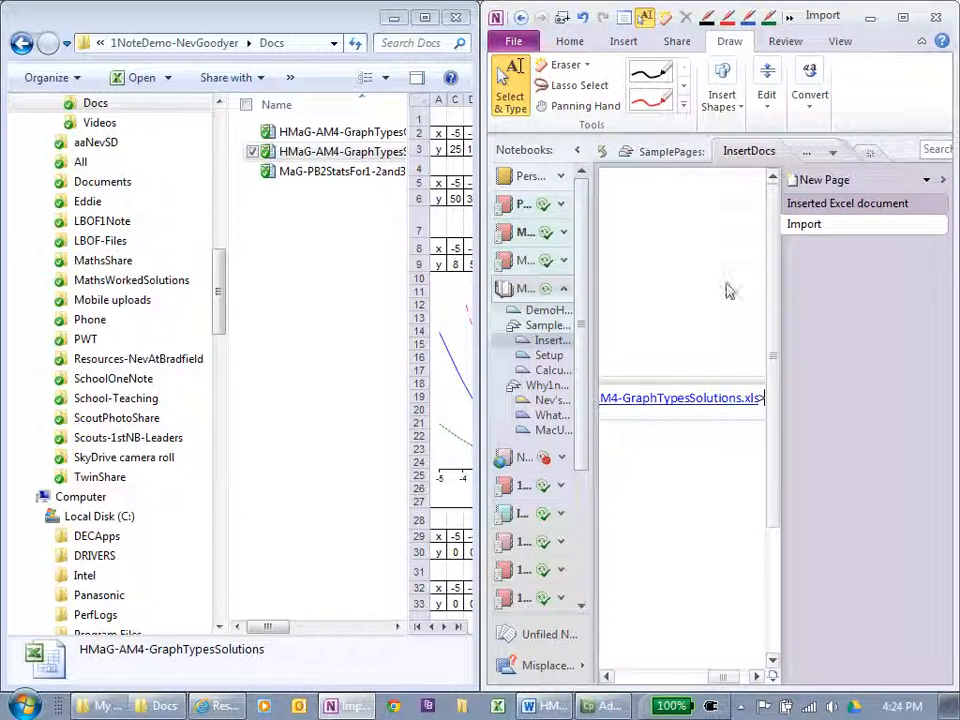
# - Maximise the notebook window to view the inserted file link, and return to the Inserted Excel document page
pyautogui.click(903, 17)
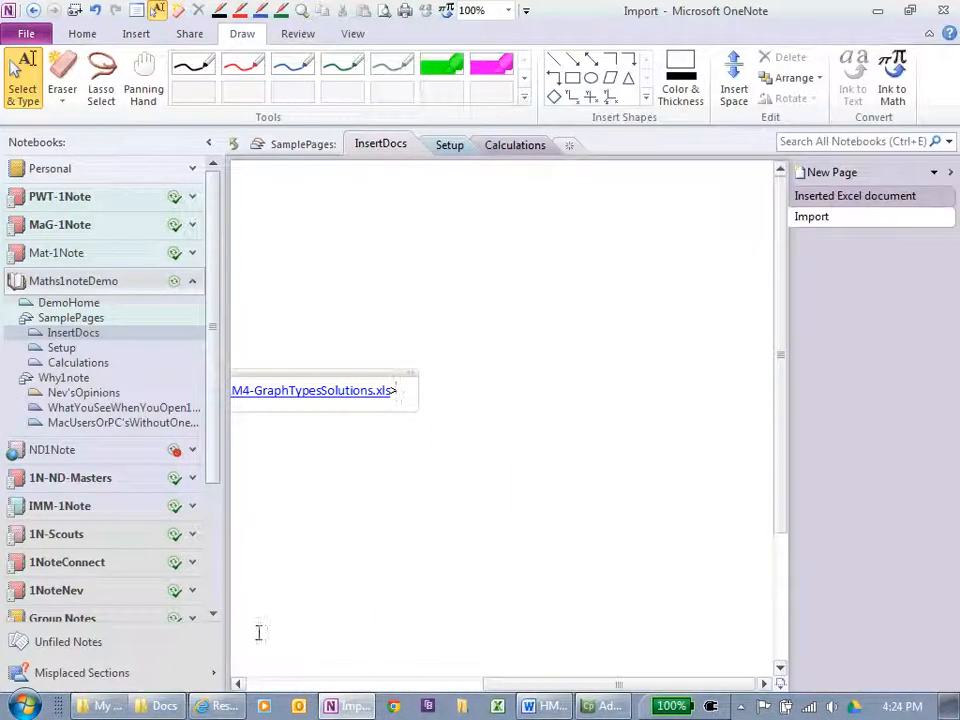
pyautogui.moveTo(512, 686)
pyautogui.mouseDown()
pyautogui.moveTo(307, 686)
pyautogui.moveTo(531, 686)
pyautogui.mouseUp()
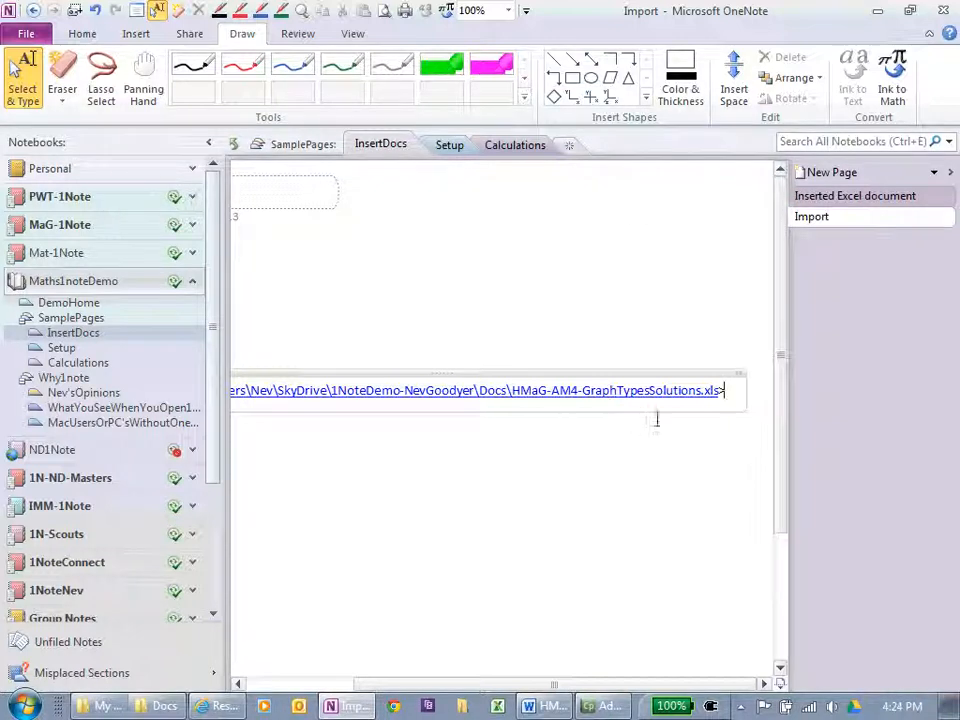
pyautogui.click(845, 197)
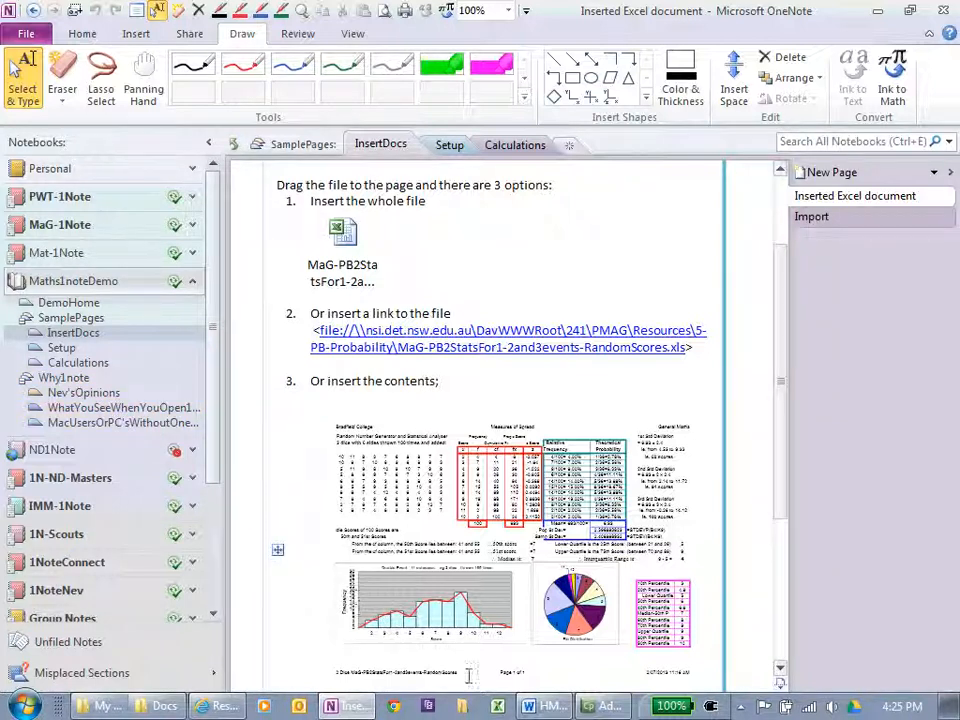
# - Switch to the Word document HMaG-Exam-Term2June2013Sln2 and open its ribbon customisation options
pyautogui.click(537, 707)
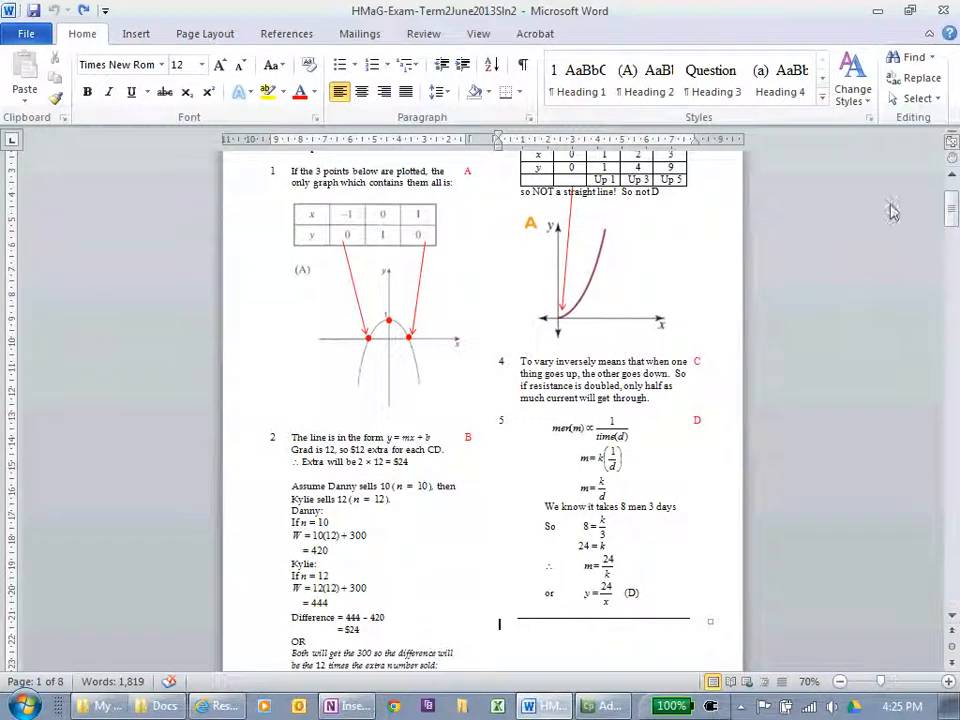
pyautogui.moveTo(949, 214)
pyautogui.mouseDown()
pyautogui.moveTo(951, 226)
pyautogui.moveTo(953, 208)
pyautogui.mouseUp()
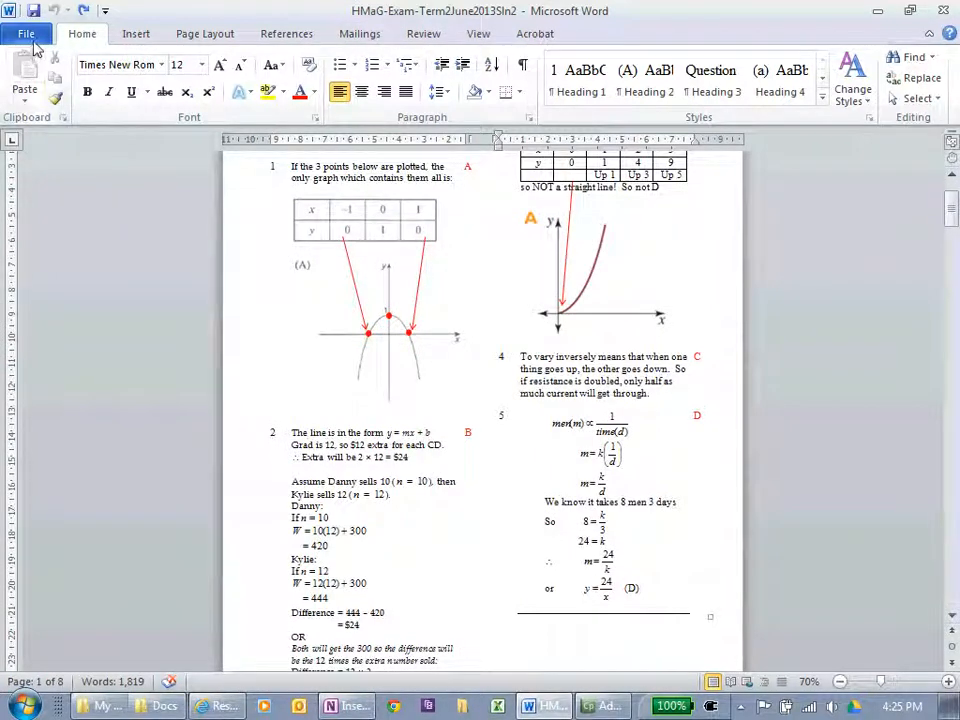
pyautogui.click(28, 36)
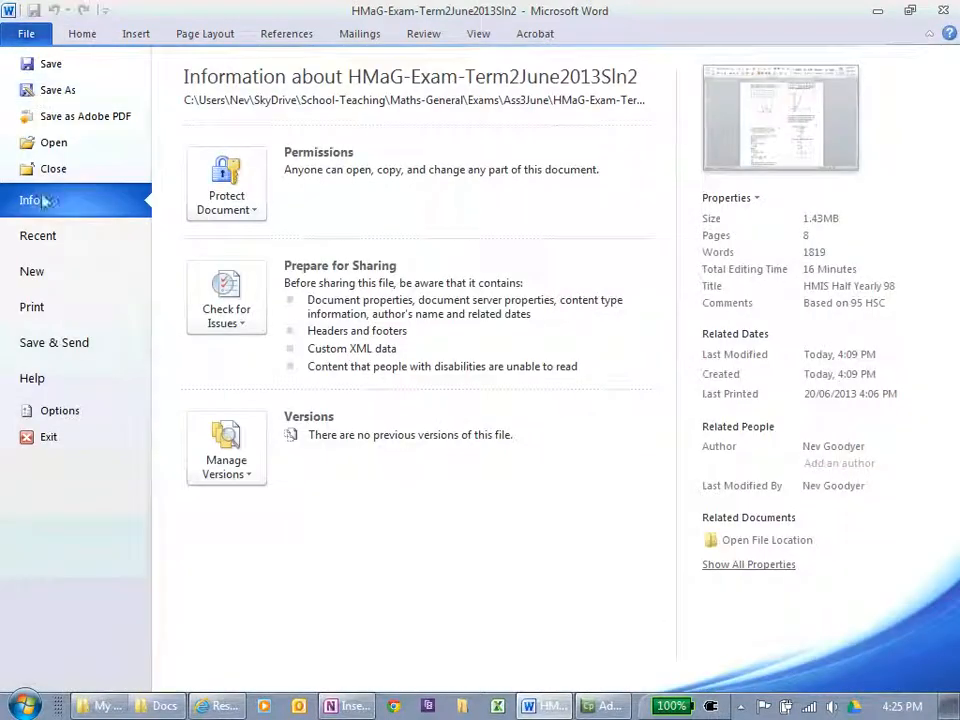
pyautogui.click(42, 412)
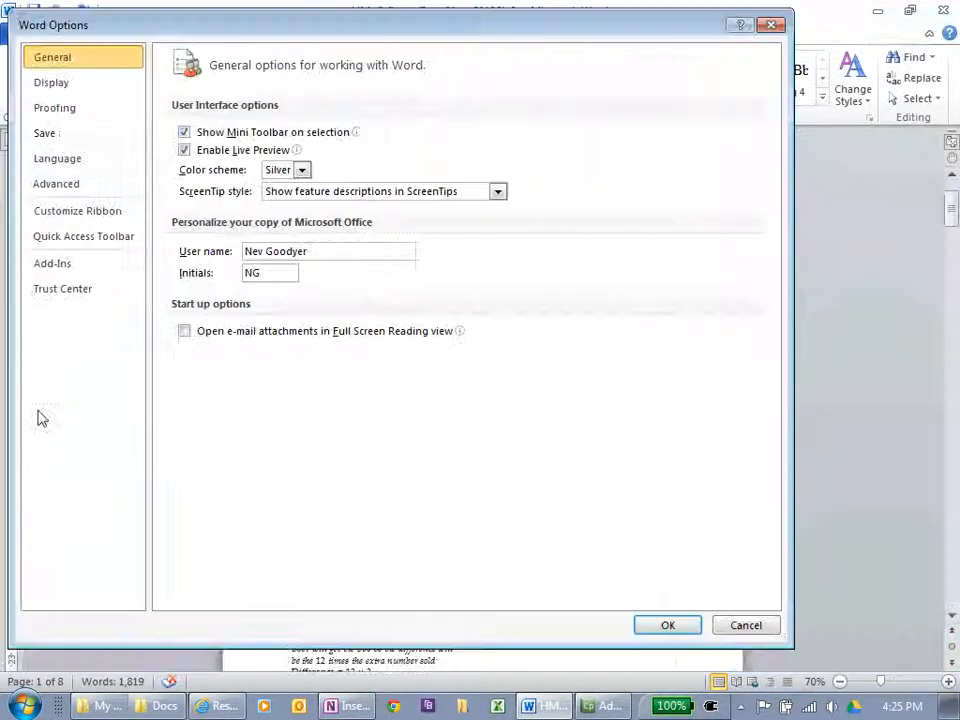
pyautogui.click(62, 213)
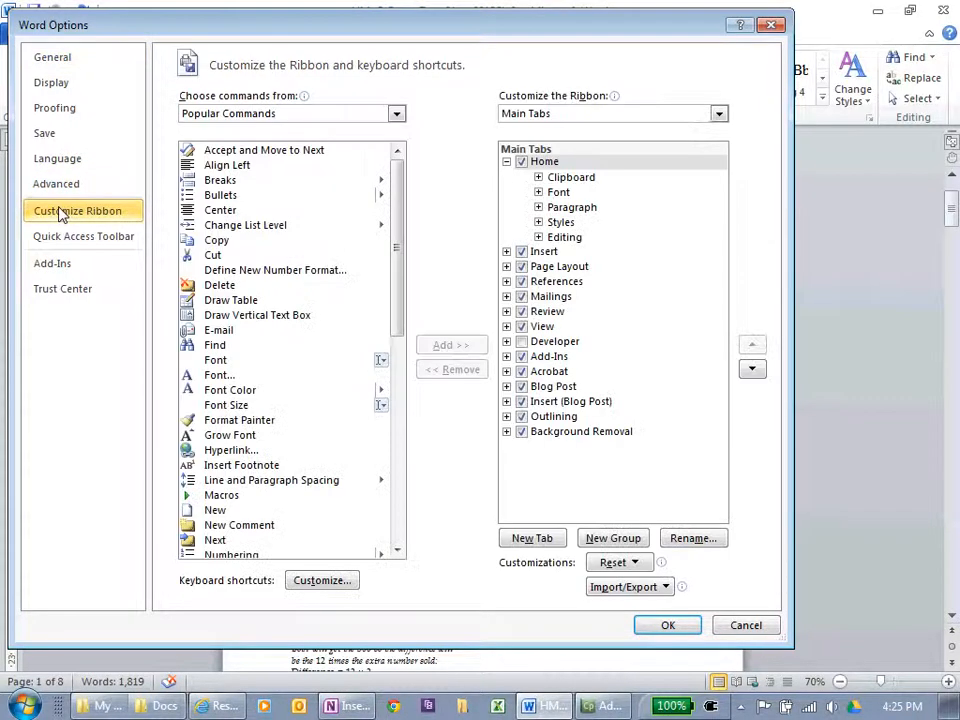
# - Add the Pens tab from the Ink Tools to the main ribbon tabs, directly after Home
pyautogui.click(398, 116)
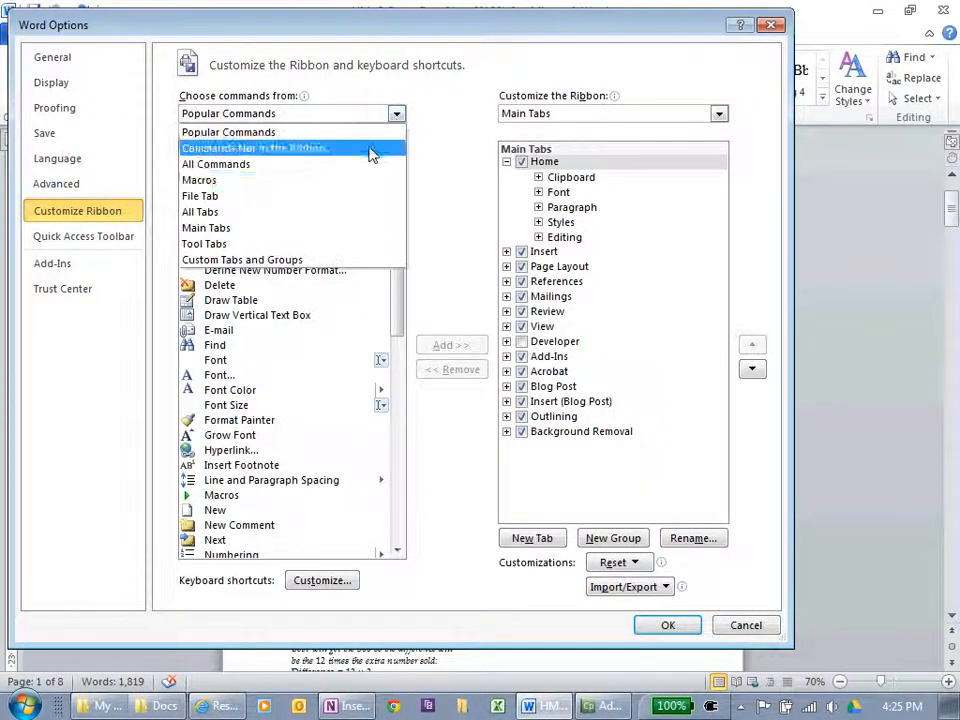
pyautogui.click(225, 248)
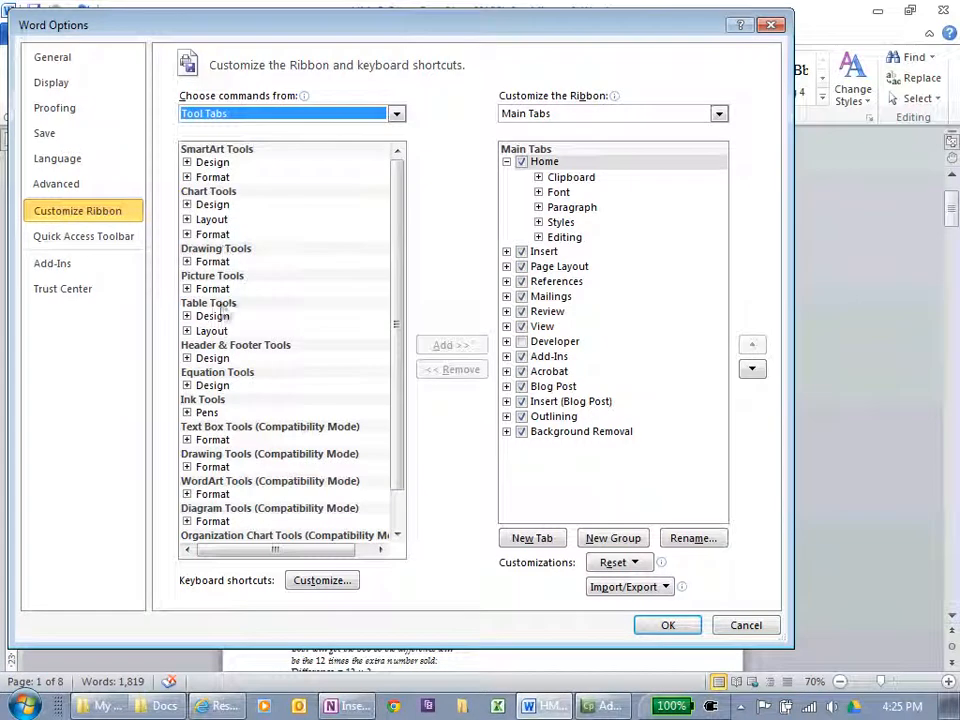
pyautogui.click(206, 412)
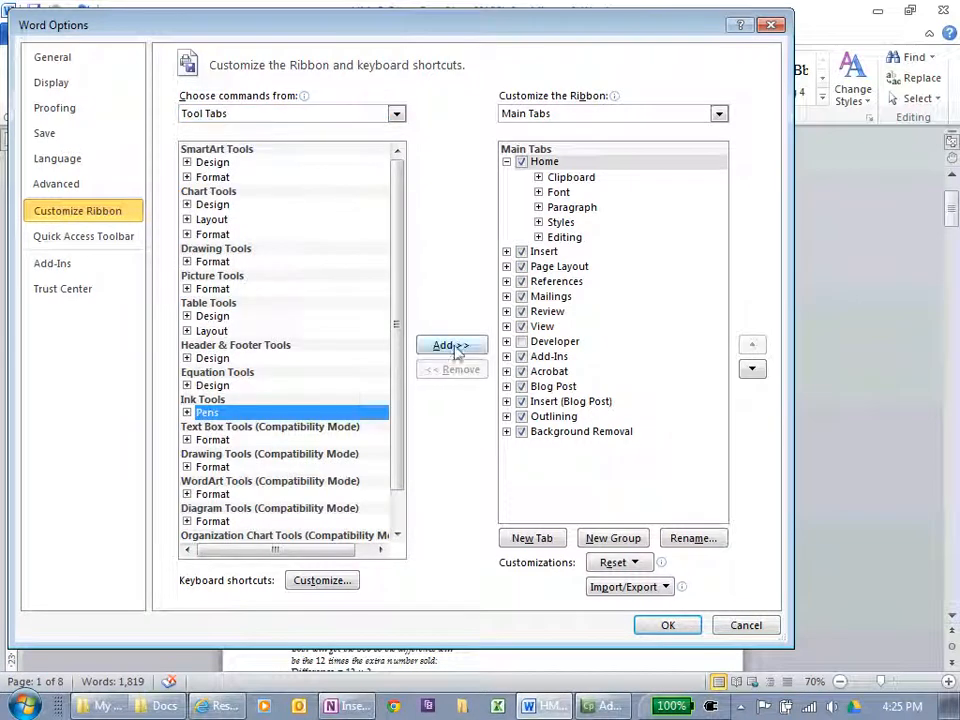
pyautogui.click(440, 346)
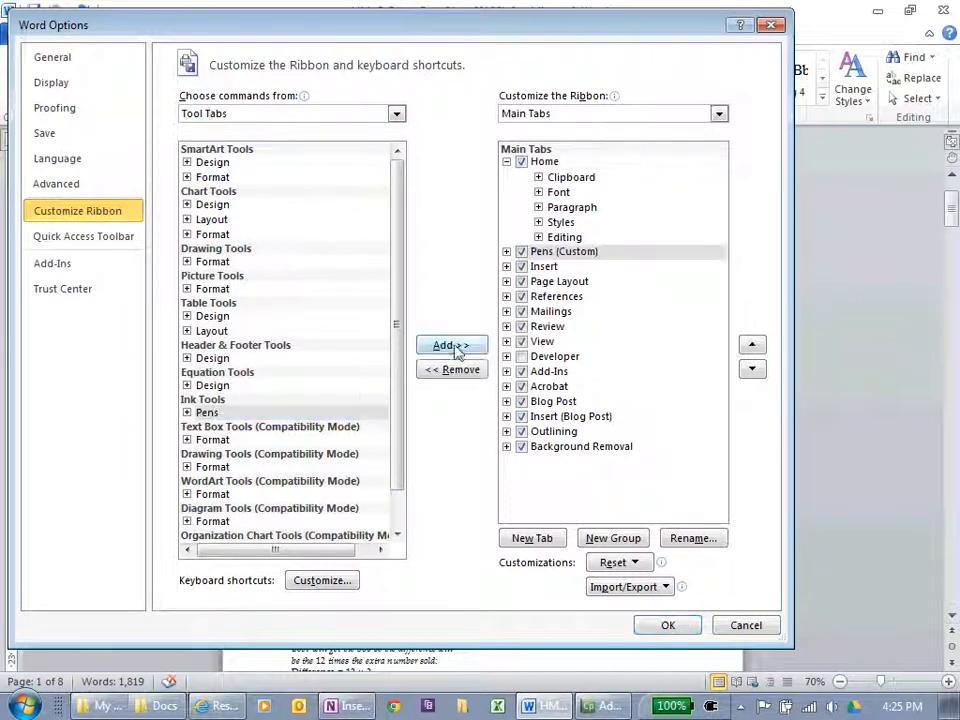
pyautogui.click(666, 625)
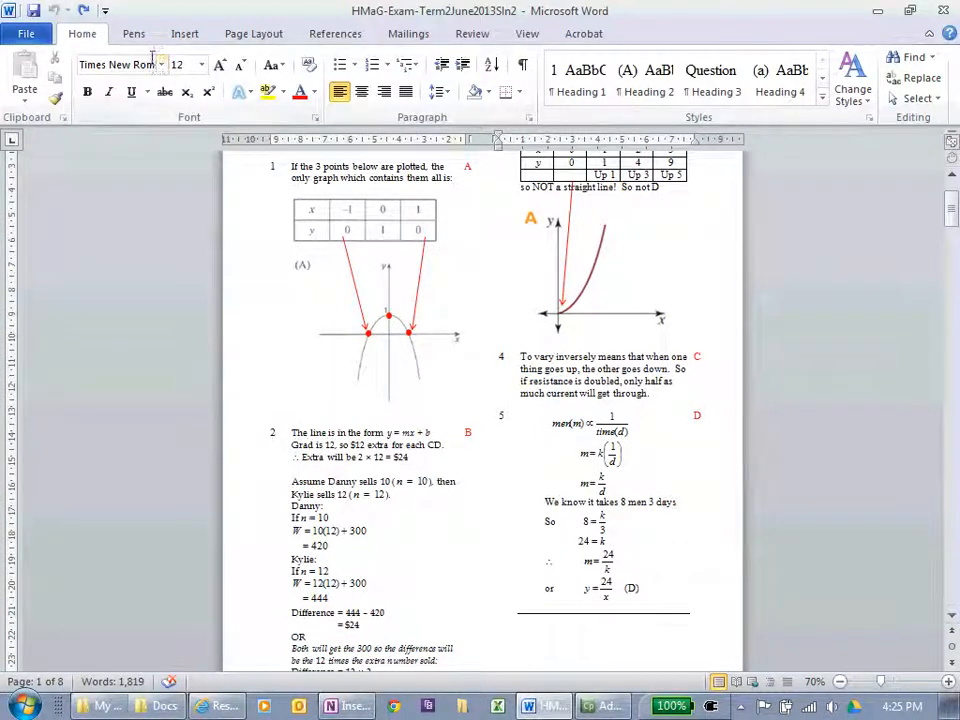
# - Strike through the line 24 = k in the question 5 solution with the red pen
pyautogui.click(134, 34)
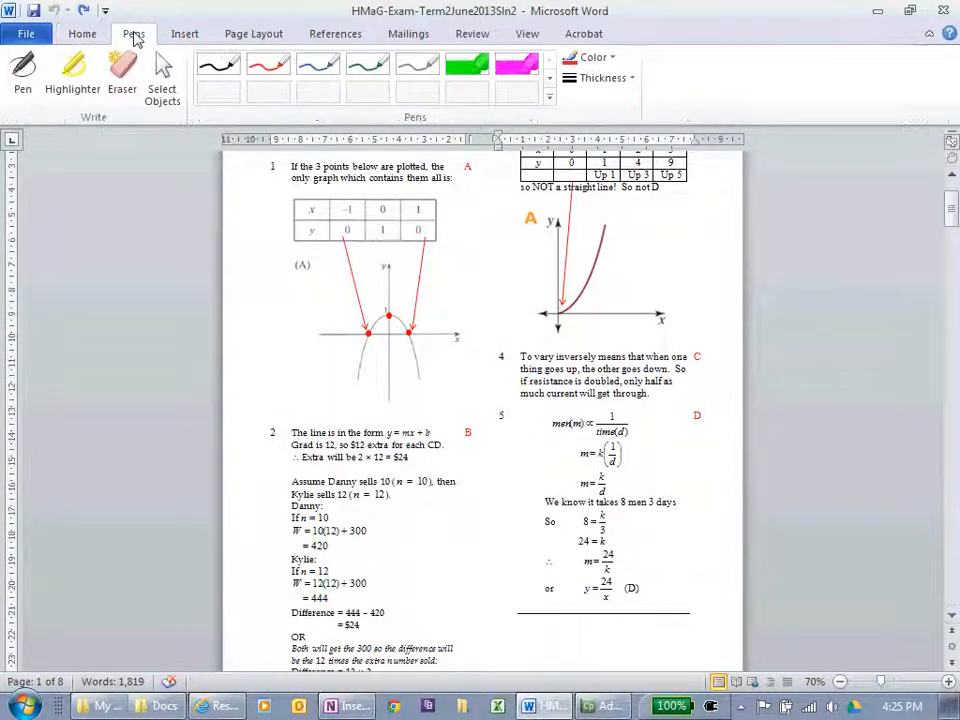
pyautogui.click(268, 68)
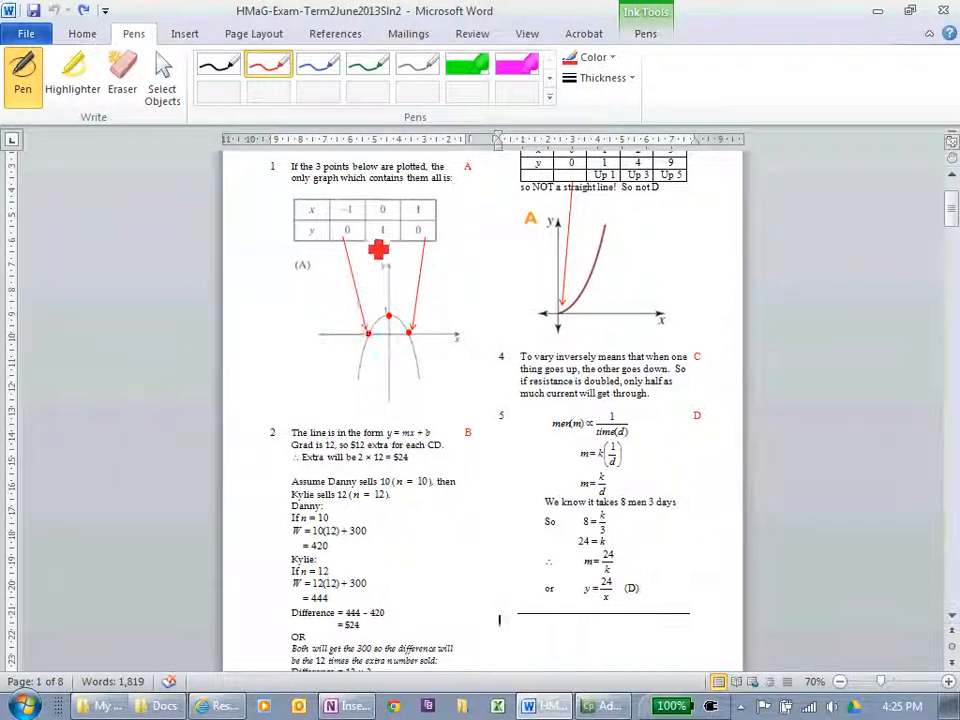
pyautogui.moveTo(578, 541); pyautogui.dragTo(613, 536)
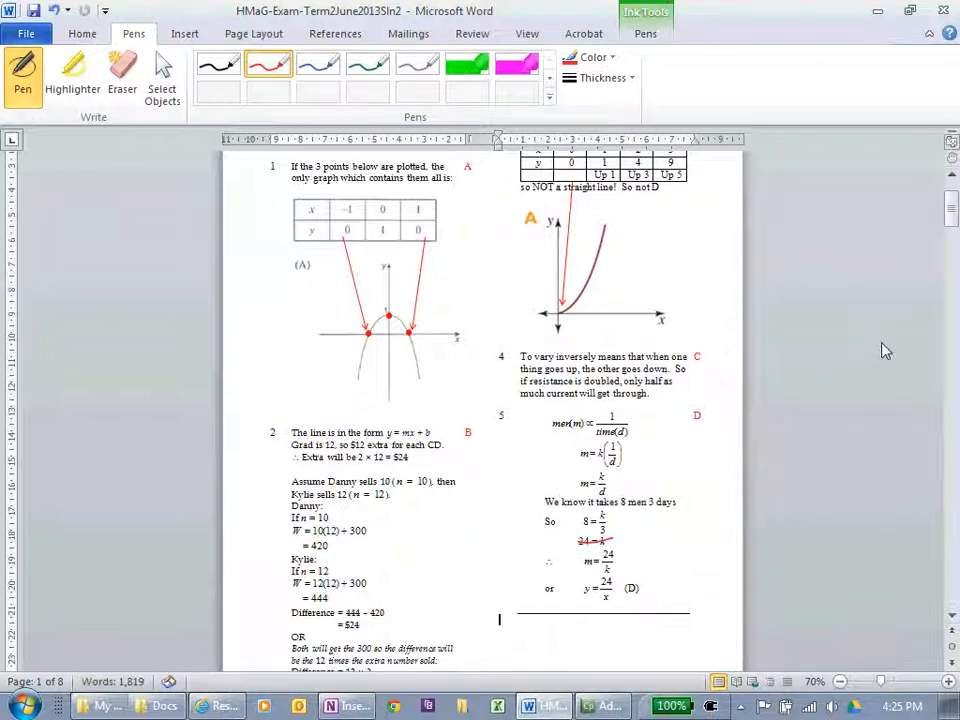
pyautogui.moveTo(889, 681)
pyautogui.mouseDown()
pyautogui.moveTo(930, 681)
pyautogui.moveTo(906, 681)
pyautogui.mouseUp()
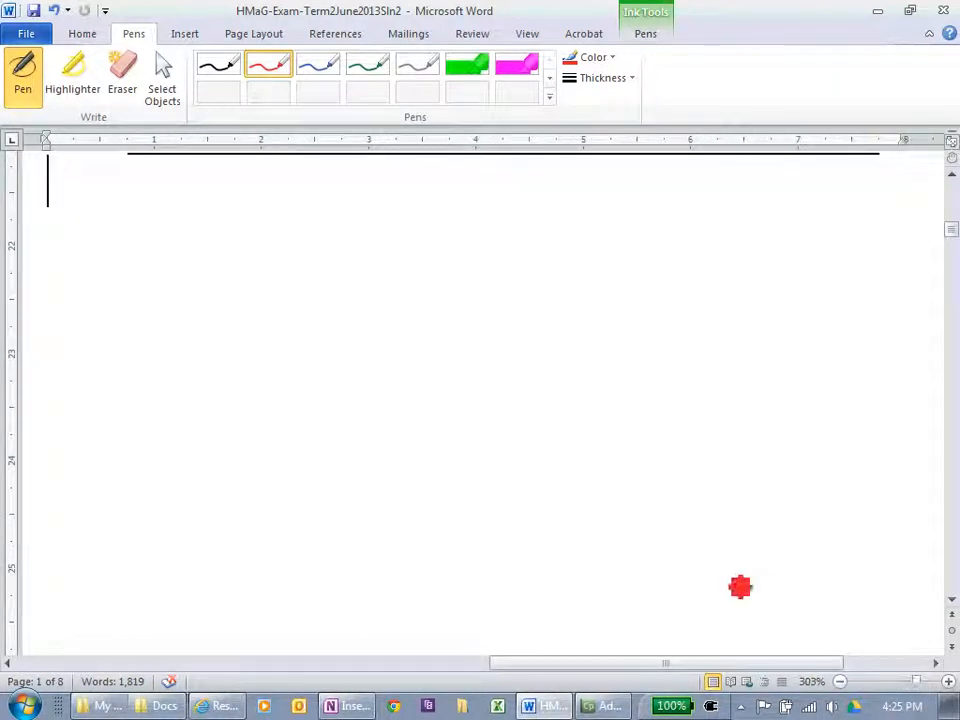
pyautogui.click(336, 360)
pyautogui.moveTo(326, 185); pyautogui.dragTo(312, 227)
pyautogui.moveTo(313, 255); pyautogui.dragTo(298, 327)
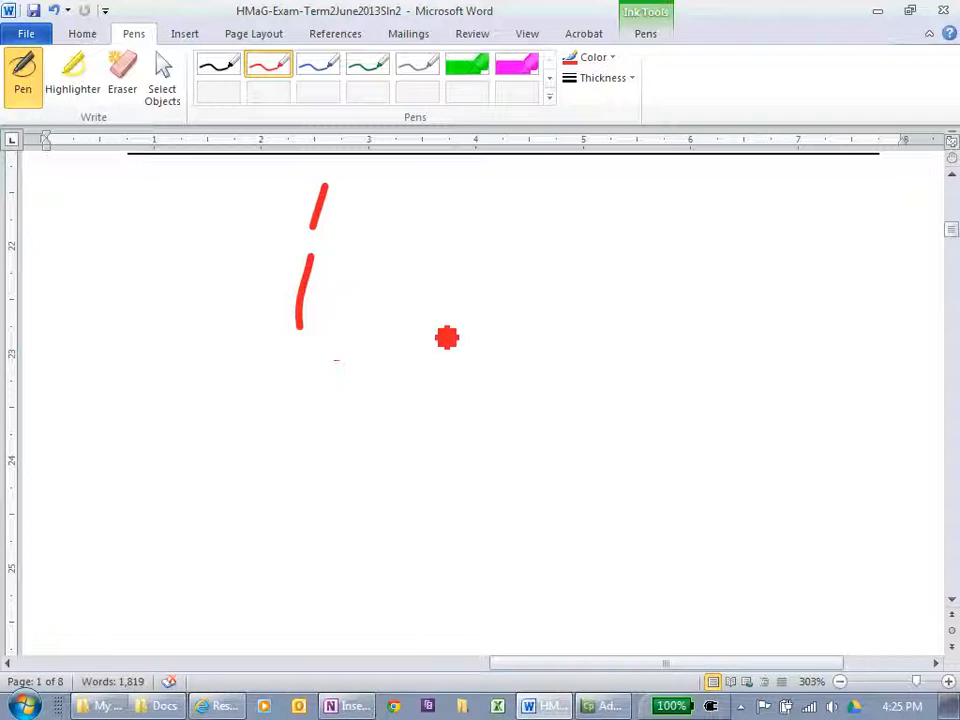
pyautogui.click(122, 70)
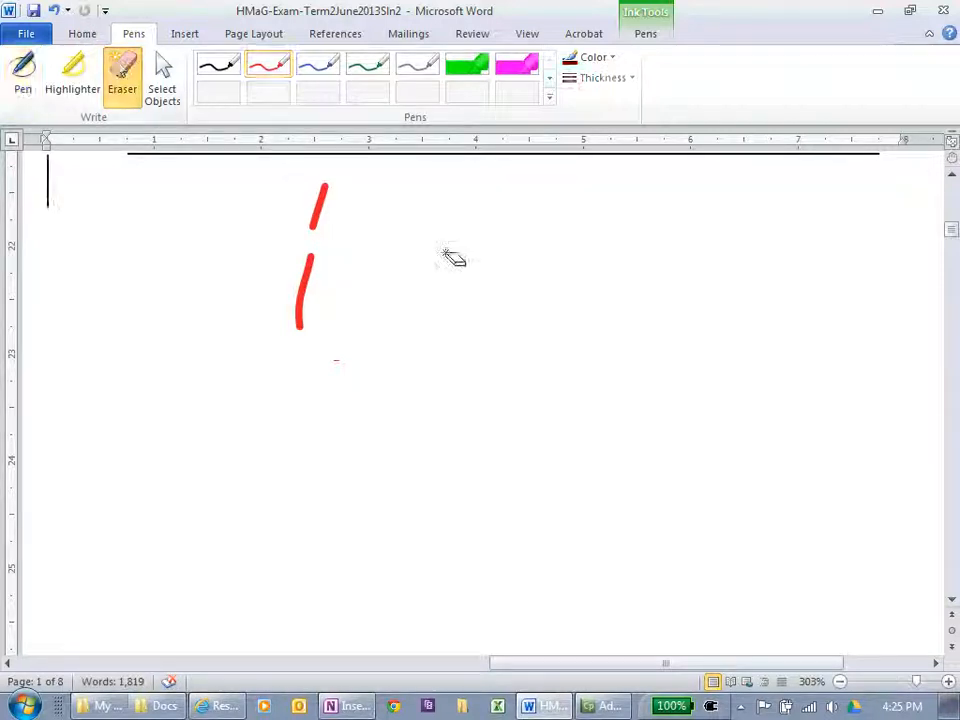
pyautogui.moveTo(396, 197); pyautogui.dragTo(329, 215)
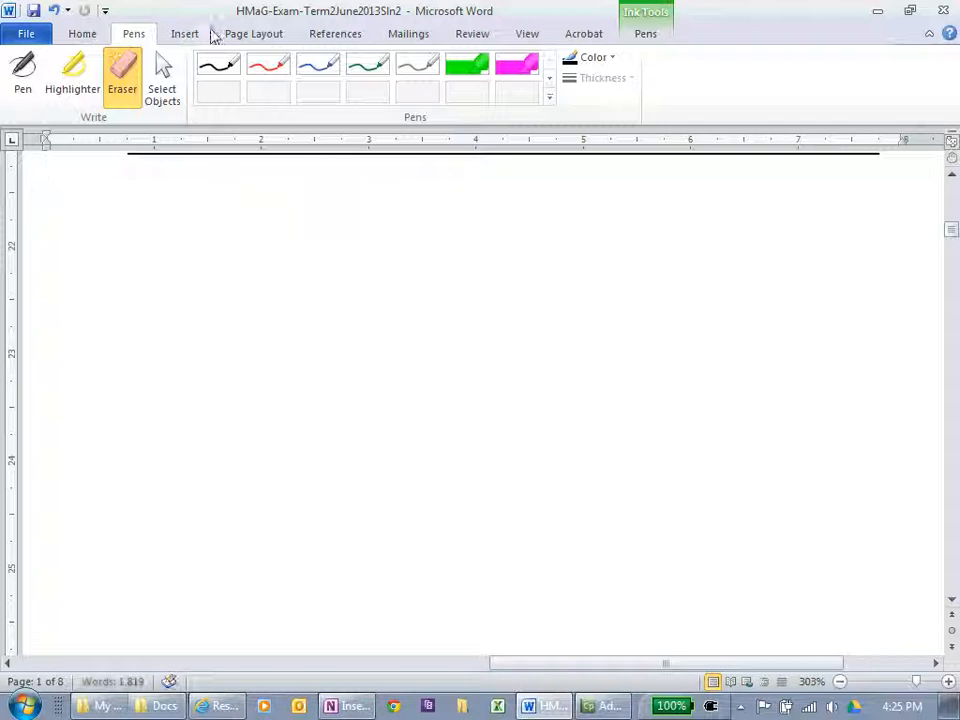
# - Handwrite in red the integral of 3x² dx, with limits x=0 and x=10, in the blank space below question 5
pyautogui.click(270, 65)
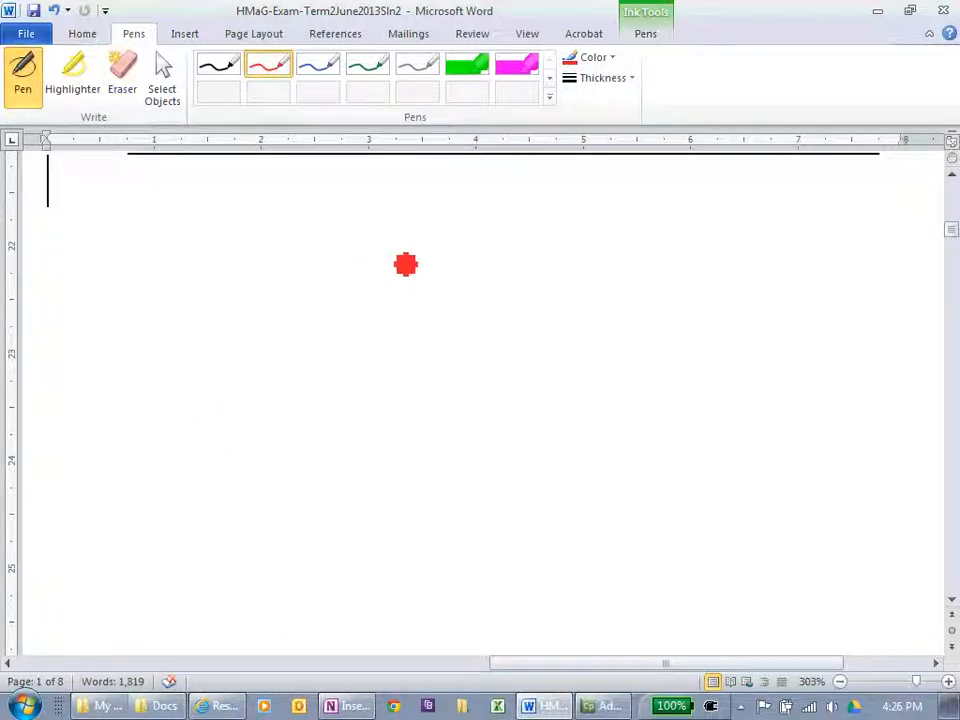
pyautogui.moveTo(328, 268)
pyautogui.mouseDown()
pyautogui.moveTo(285, 392)
pyautogui.moveTo(268, 512)
pyautogui.moveTo(243, 497)
pyautogui.mouseUp()
pyautogui.moveTo(198, 575)
pyautogui.mouseDown()
pyautogui.moveTo(268, 600)
pyautogui.moveTo(264, 578)
pyautogui.moveTo(315, 570)
pyautogui.mouseUp()
pyautogui.moveTo(322, 207)
pyautogui.mouseDown()
pyautogui.moveTo(362, 237)
pyautogui.moveTo(426, 236)
pyautogui.moveTo(455, 215)
pyautogui.mouseUp()
pyautogui.moveTo(401, 373)
pyautogui.mouseDown()
pyautogui.moveTo(420, 401)
pyautogui.moveTo(405, 420)
pyautogui.moveTo(468, 423)
pyautogui.moveTo(514, 399)
pyautogui.mouseUp()
pyautogui.moveTo(502, 340); pyautogui.dragTo(521, 358)
pyautogui.moveTo(592, 384)
pyautogui.mouseDown()
pyautogui.moveTo(614, 405)
pyautogui.moveTo(651, 392)
pyautogui.moveTo(658, 404)
pyautogui.mouseUp()
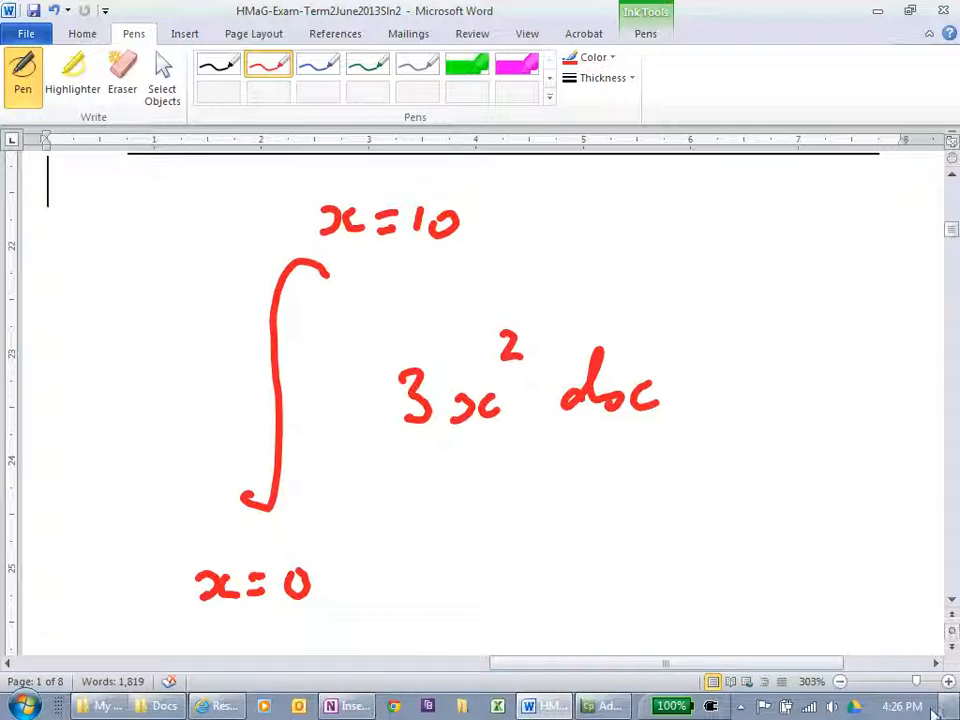
# - Erase the red strike-through over the line 24 = k in the question 5 solution
pyautogui.moveTo(917, 682); pyautogui.dragTo(891, 690)
pyautogui.scroll(5, 885, 621)
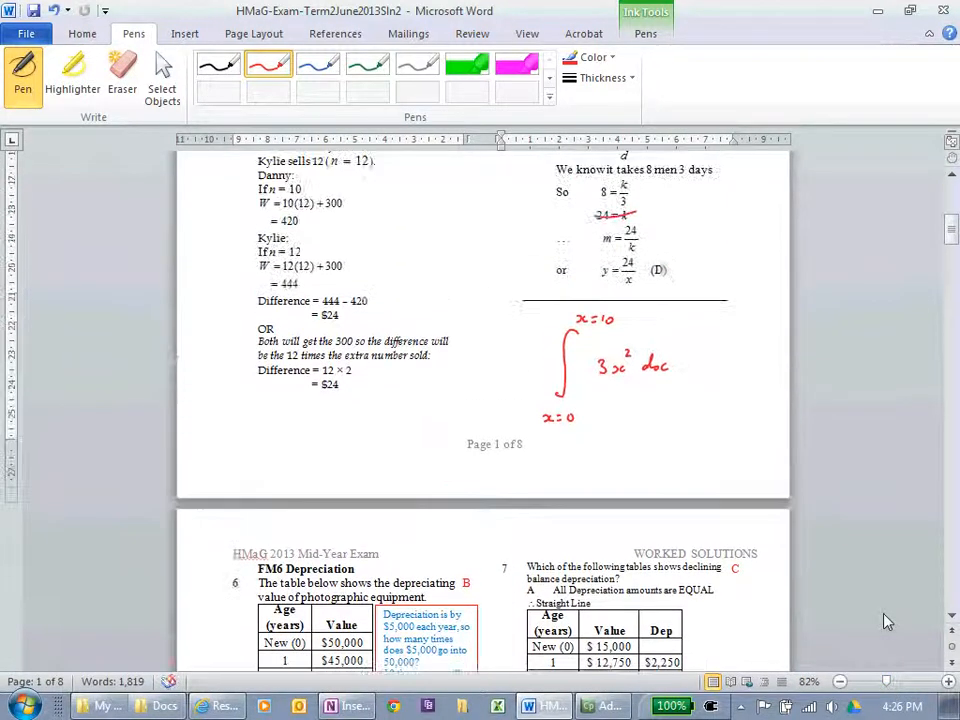
pyautogui.scroll(1, 880, 577)
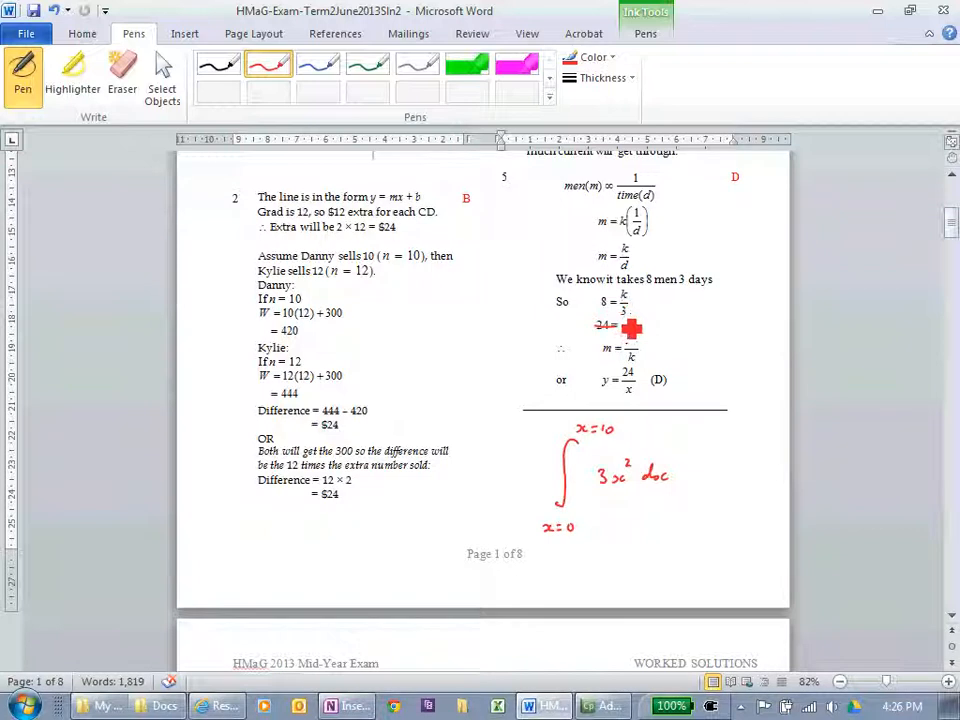
pyautogui.click(118, 80)
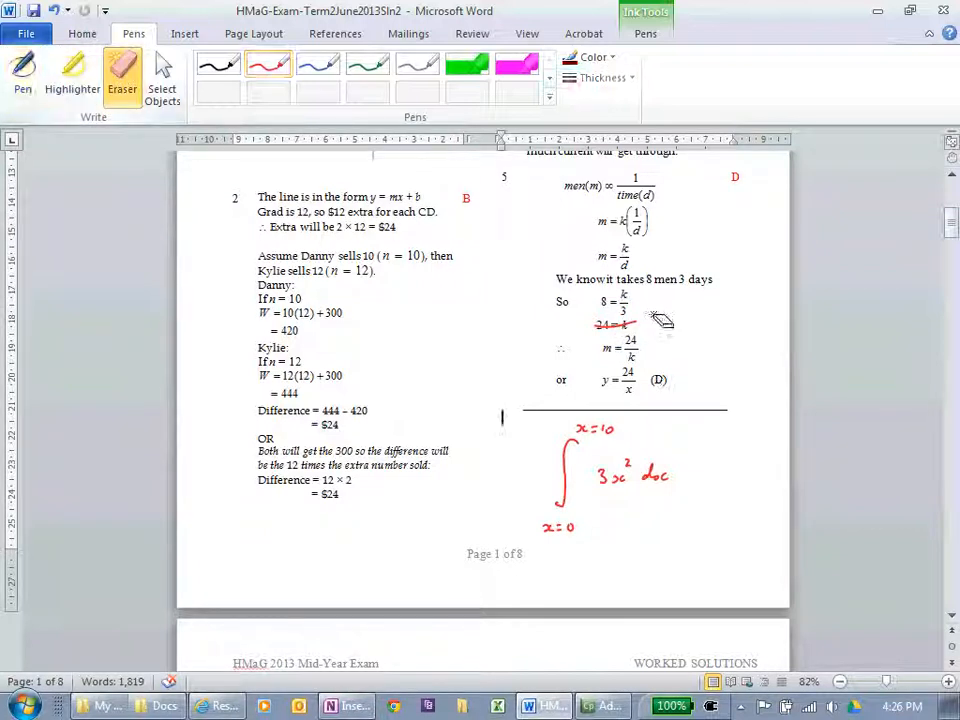
pyautogui.click(606, 328)
pyautogui.click(606, 330)
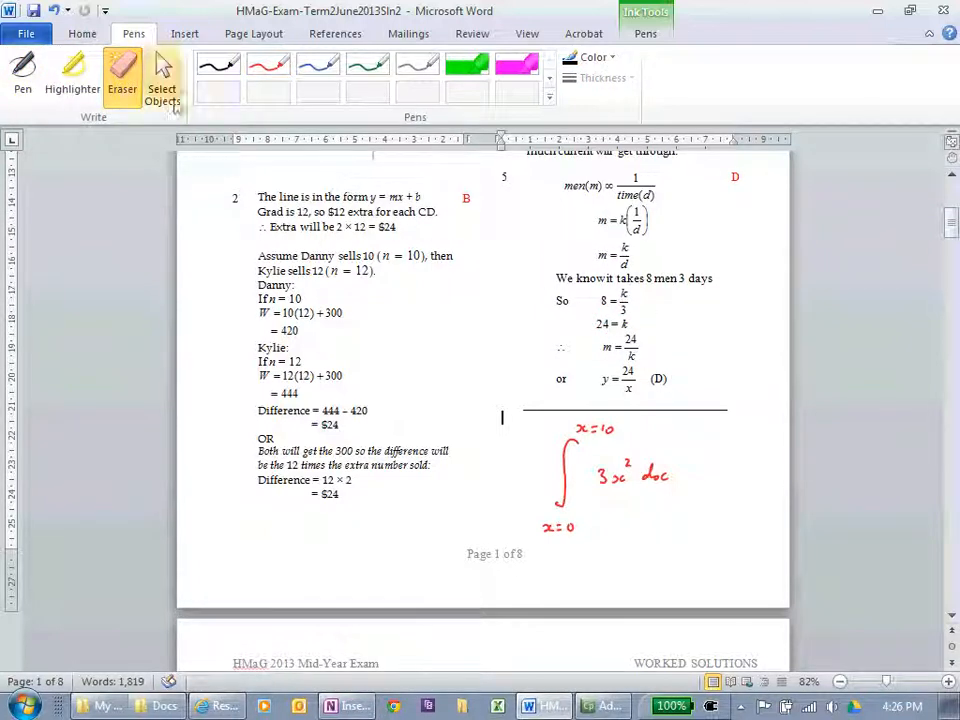
# - Save the document with the handwritten integral and leave inking mode
pyautogui.click(27, 34)
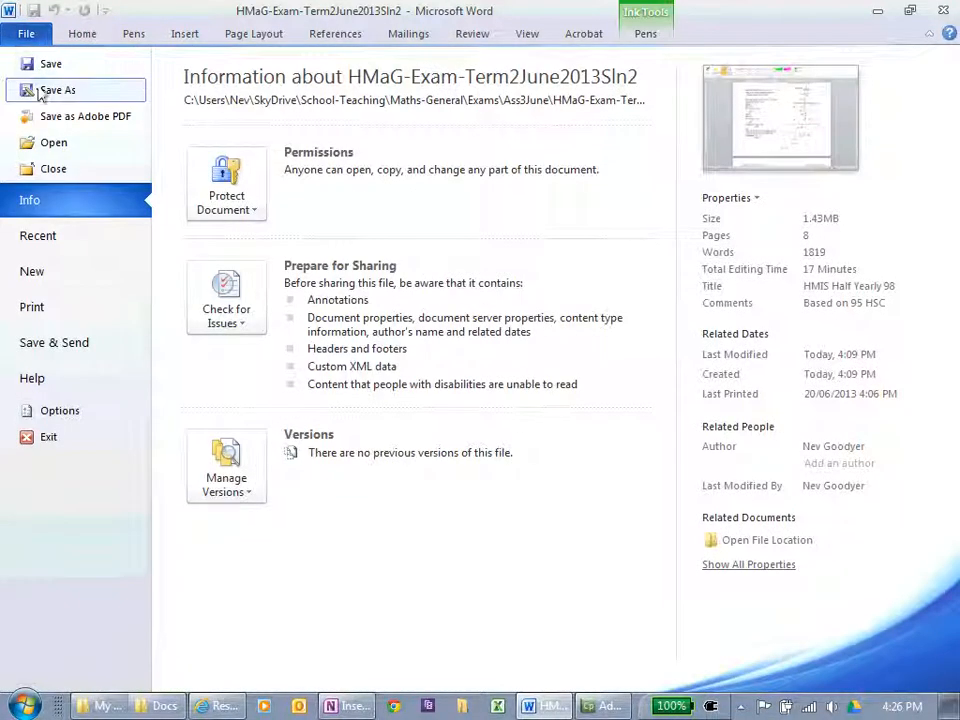
pyautogui.click(46, 64)
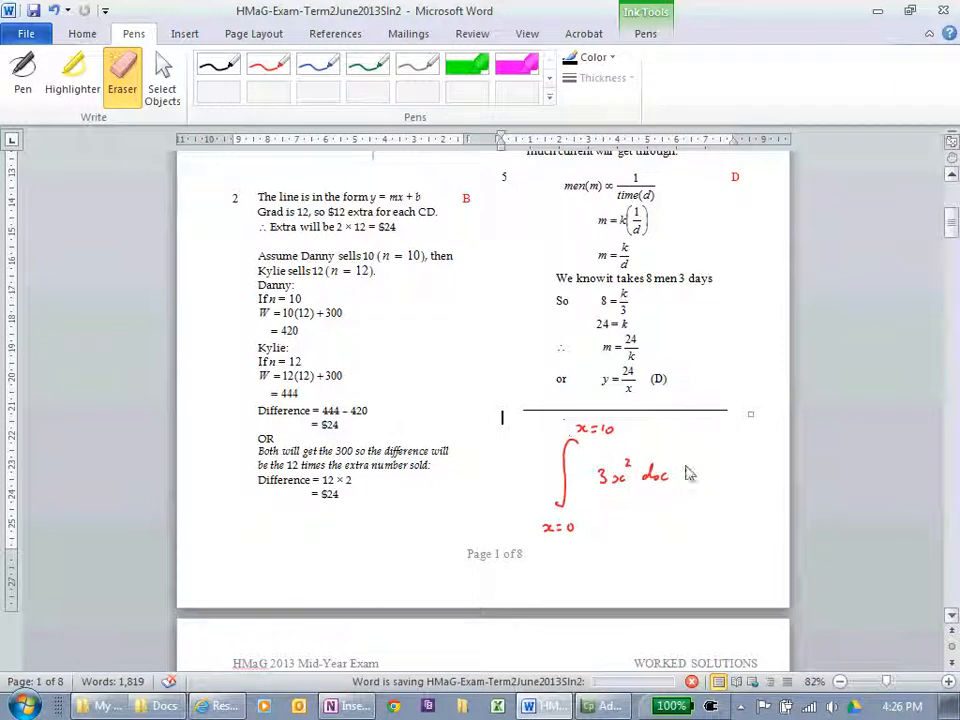
pyautogui.press('Escape')
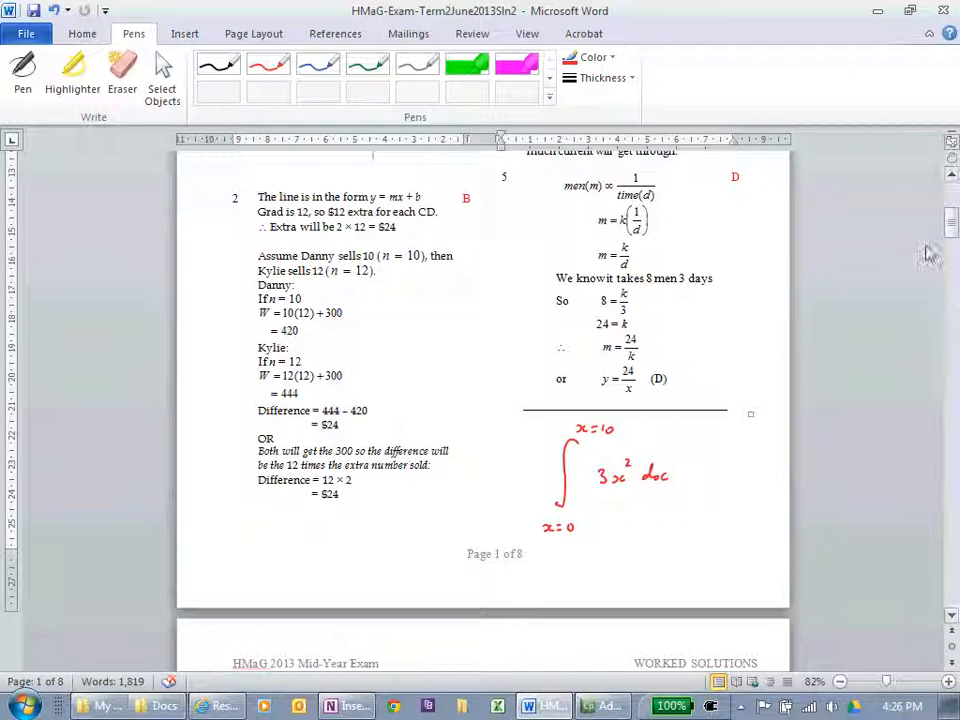
pyautogui.moveTo(952, 232); pyautogui.dragTo(949, 205)
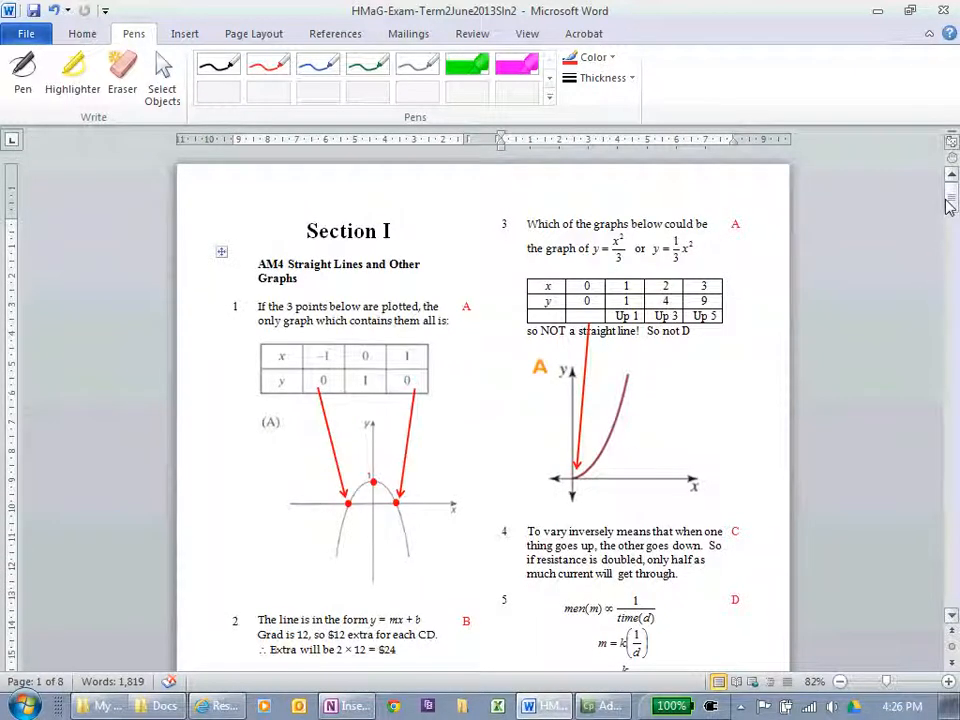